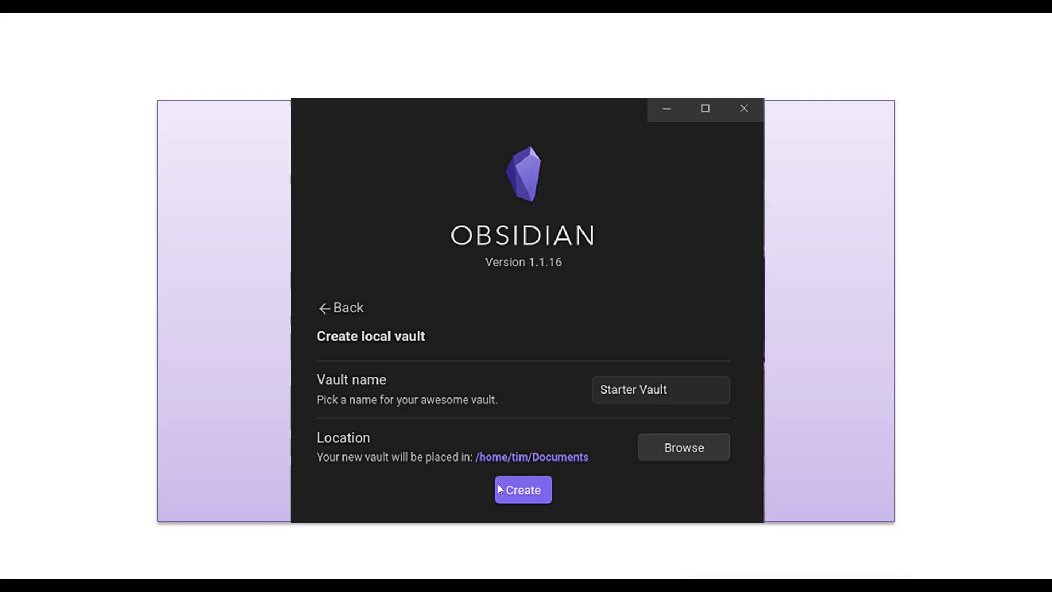
Step: Create a local vault named Starter Vault in the Documents folder
click(524, 491)
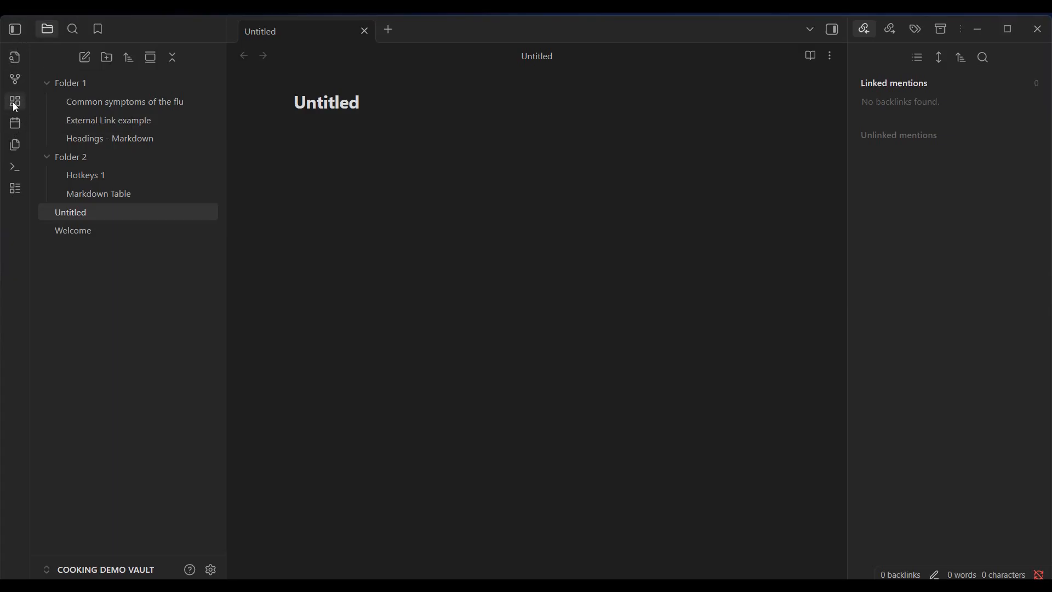
Step: Collapse both sidebars around the Untitled note and expand them again
click(18, 33)
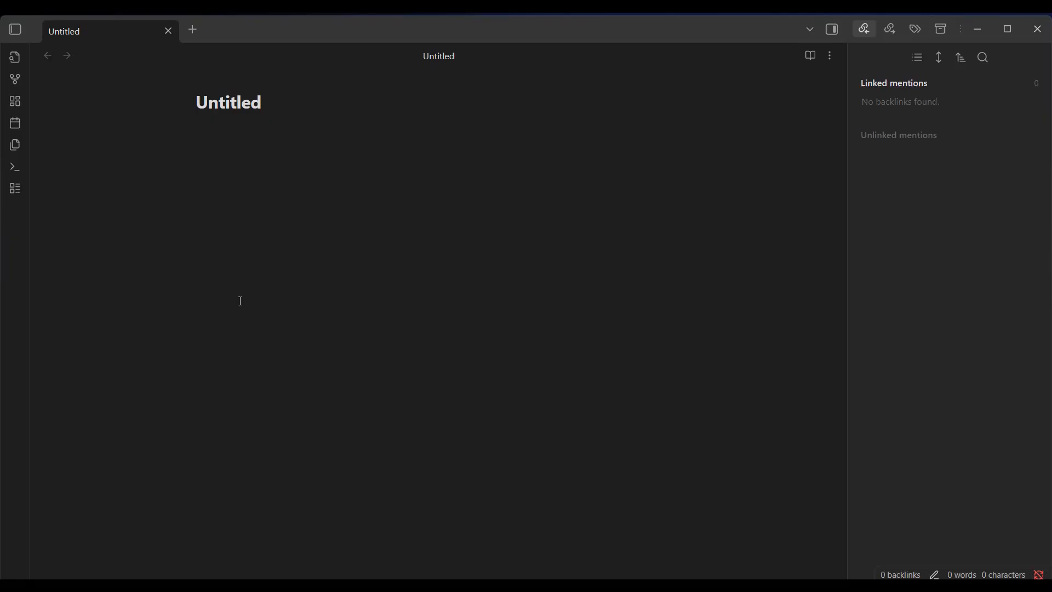
click(831, 30)
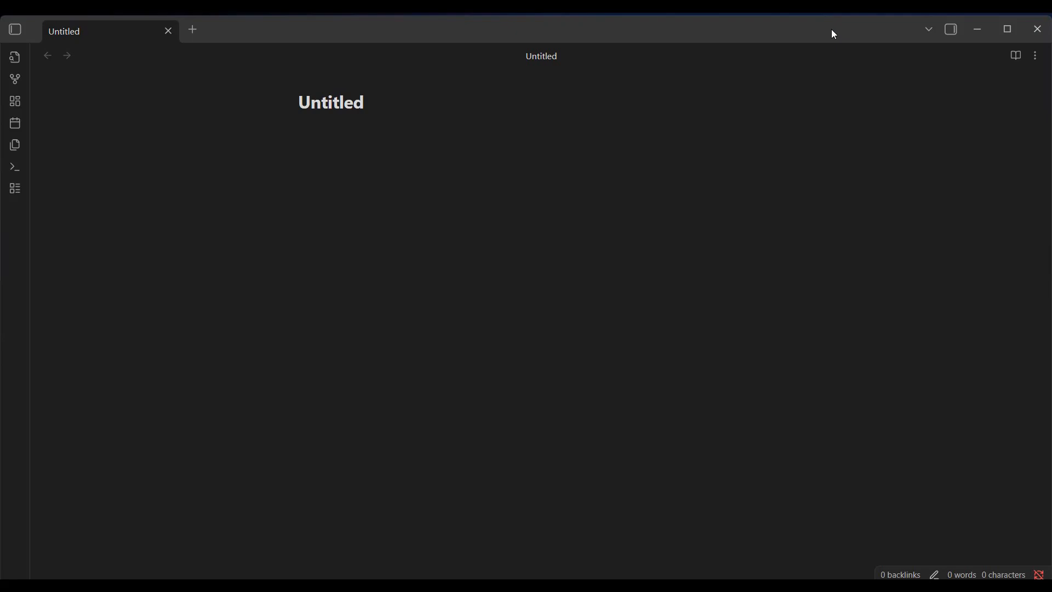
click(951, 29)
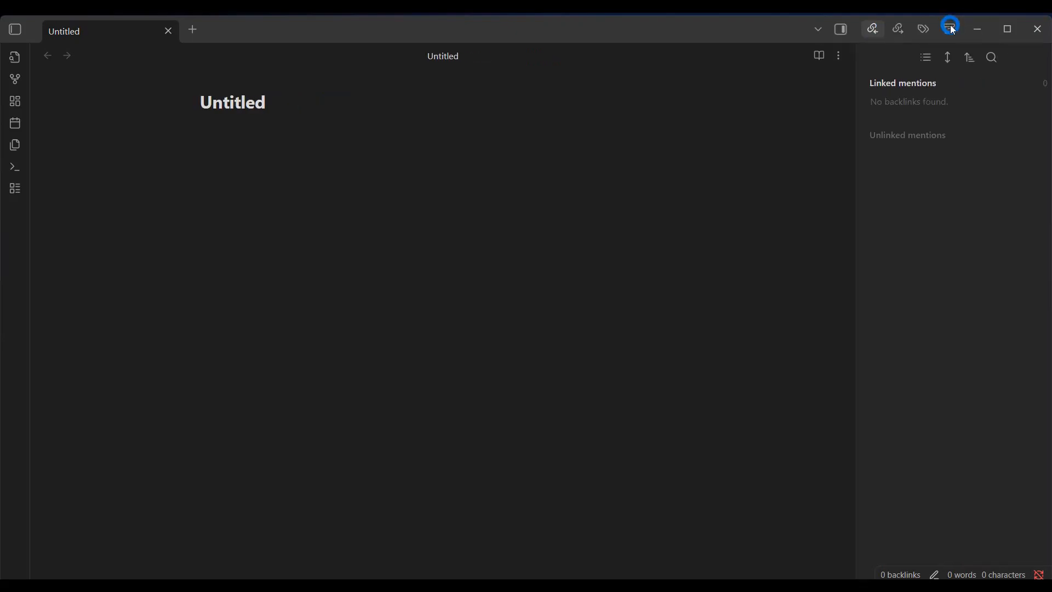
click(15, 29)
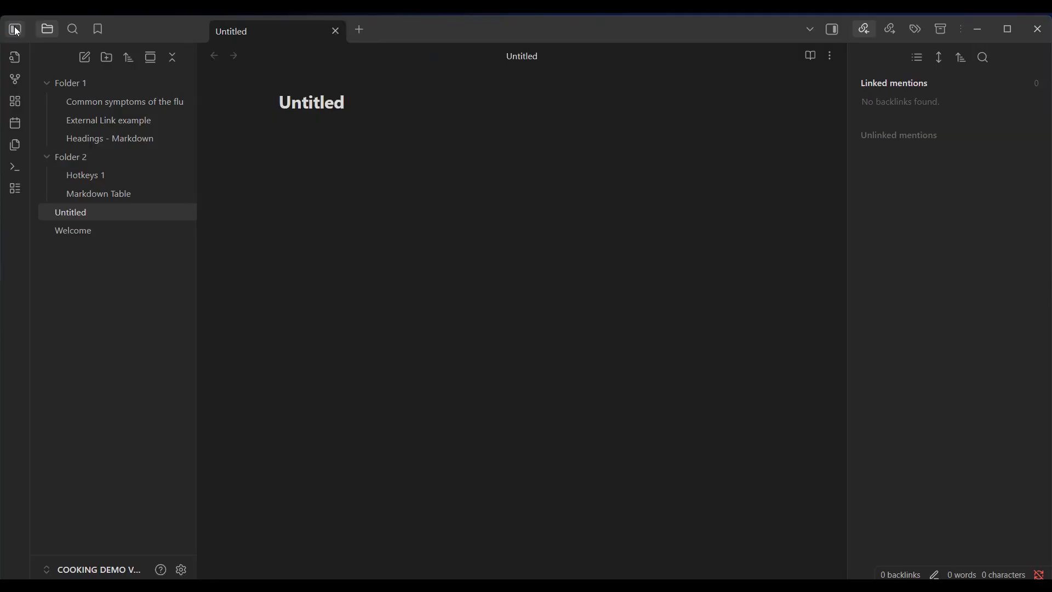
Step: Open the command palette and look through its list of available commands and their hotkeys
click(15, 169)
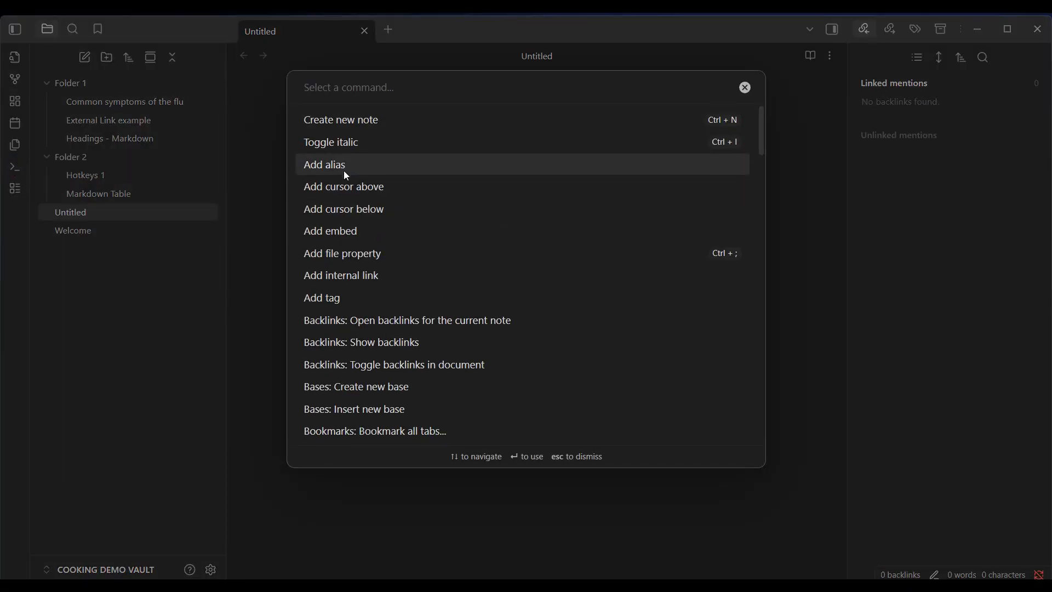
scroll(344, 169, down, 15)
scroll(383, 255, down, 20)
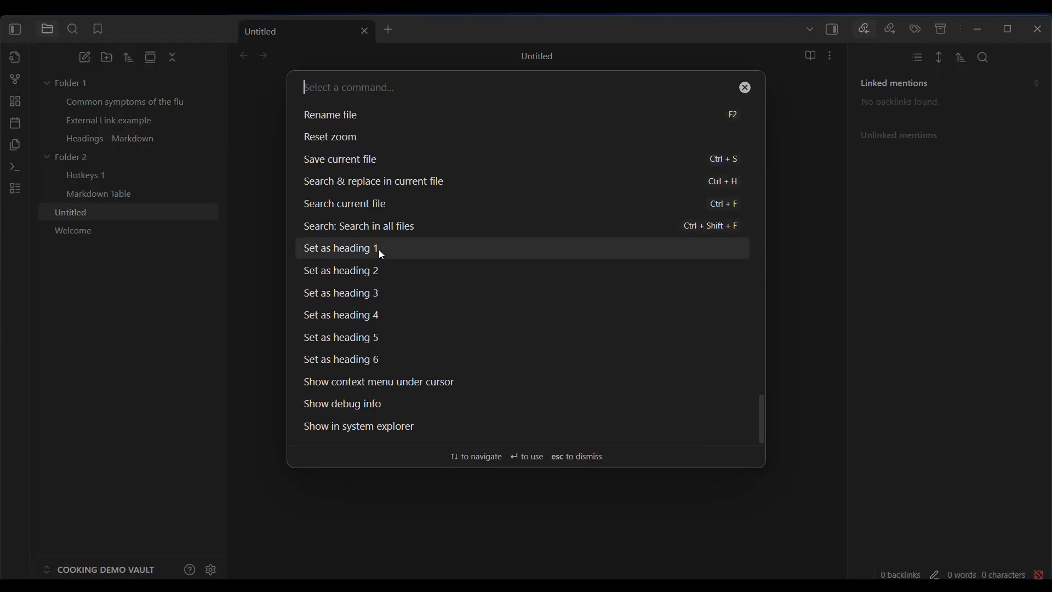
scroll(378, 251, up, 15)
scroll(371, 246, up, 20)
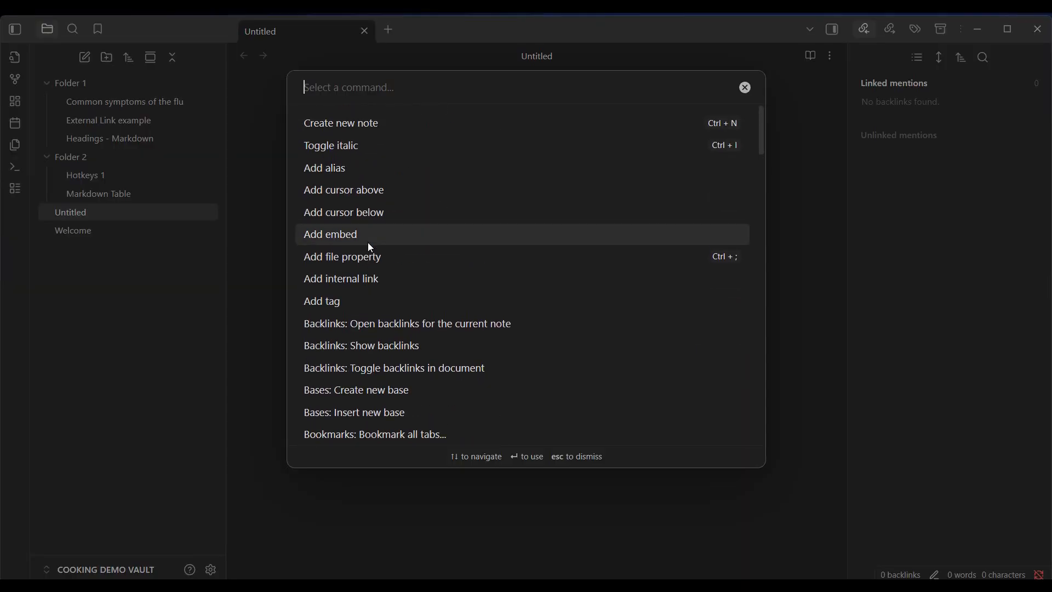
scroll(369, 241, down, 5)
scroll(368, 242, up, 8)
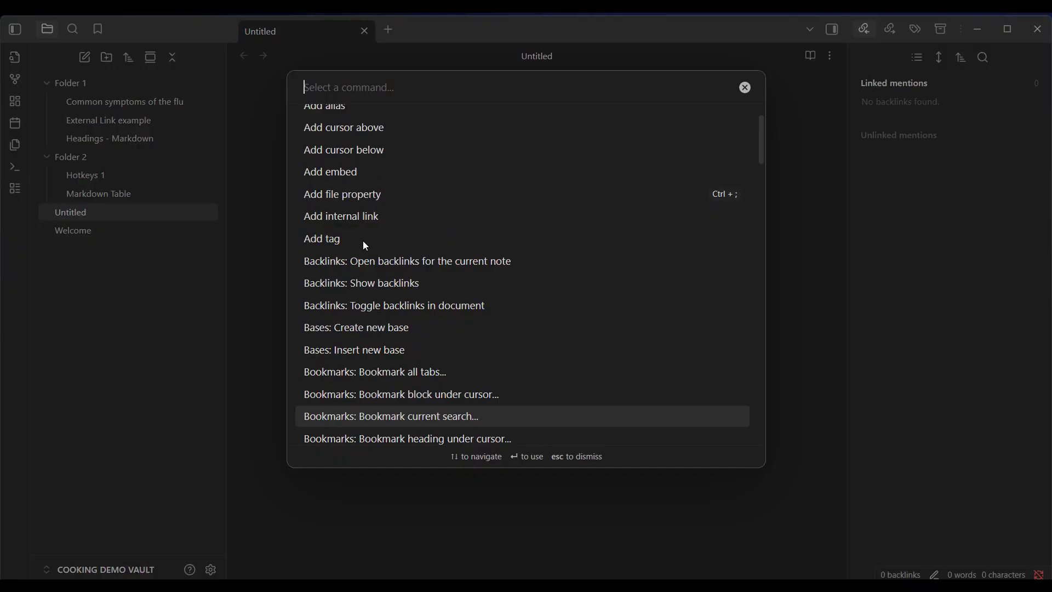
scroll(366, 246, down, 10)
scroll(364, 244, up, 12)
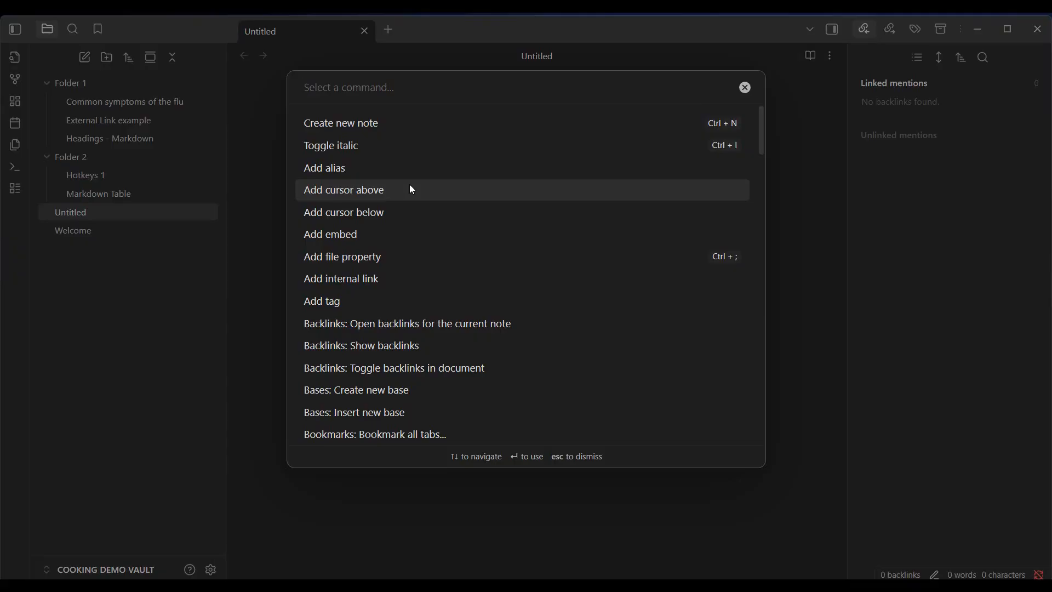
Step: Search the command palette for "bold", clear the search to view all commands again, and close the palette
text(bold)
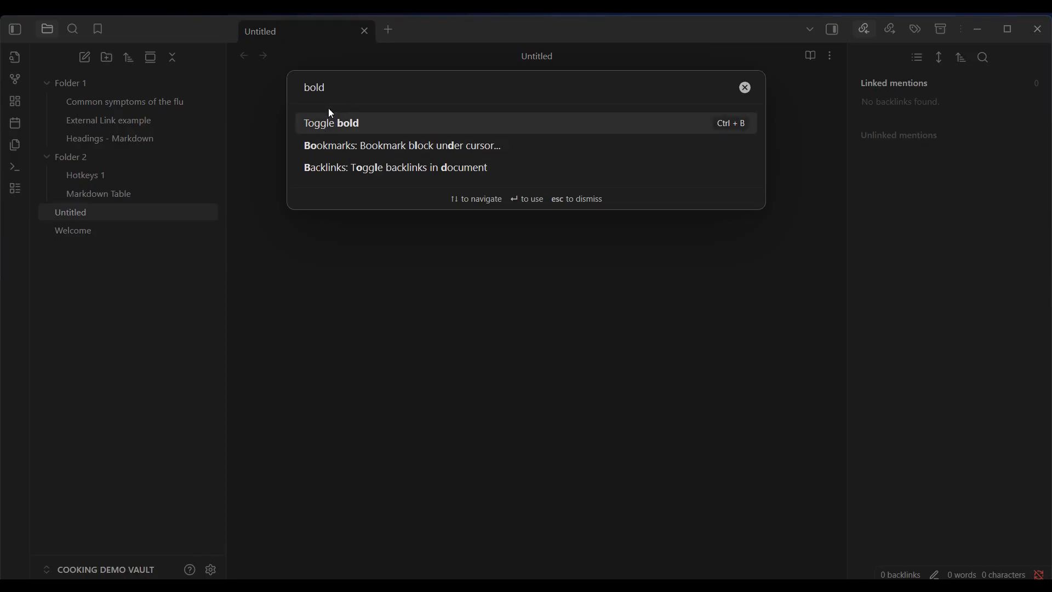
click(324, 91)
drag(324, 91, 295, 88)
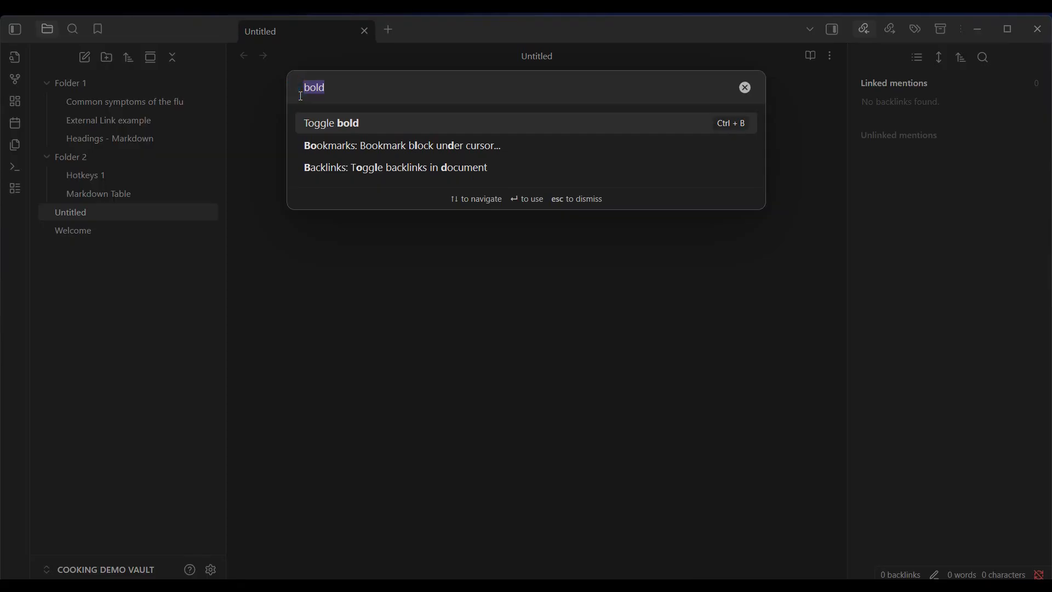
key(BackSpace)
scroll(353, 242, down, 10)
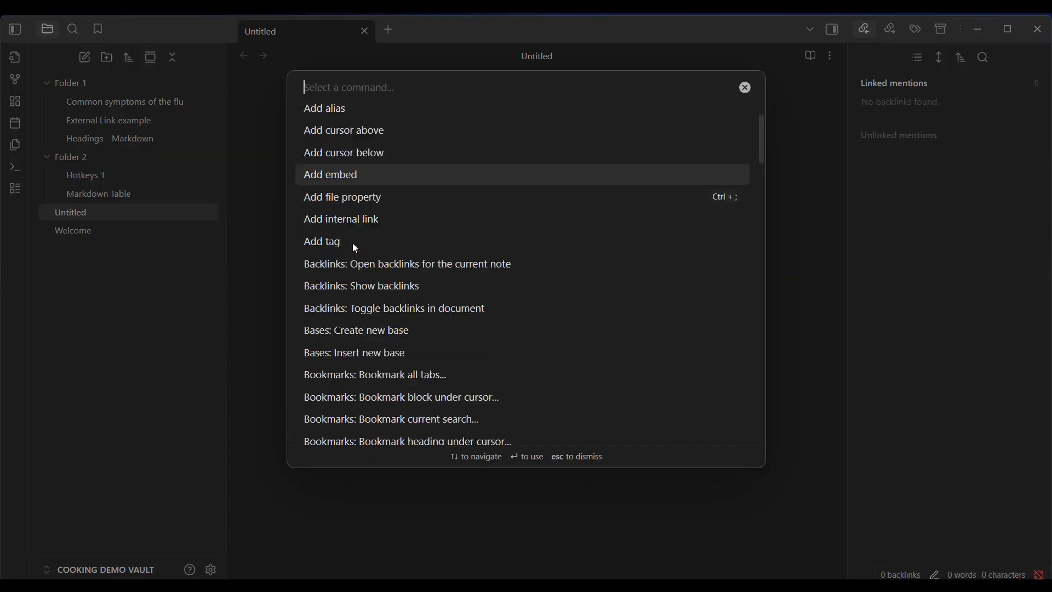
scroll(351, 241, down, 4)
scroll(350, 241, up, 16)
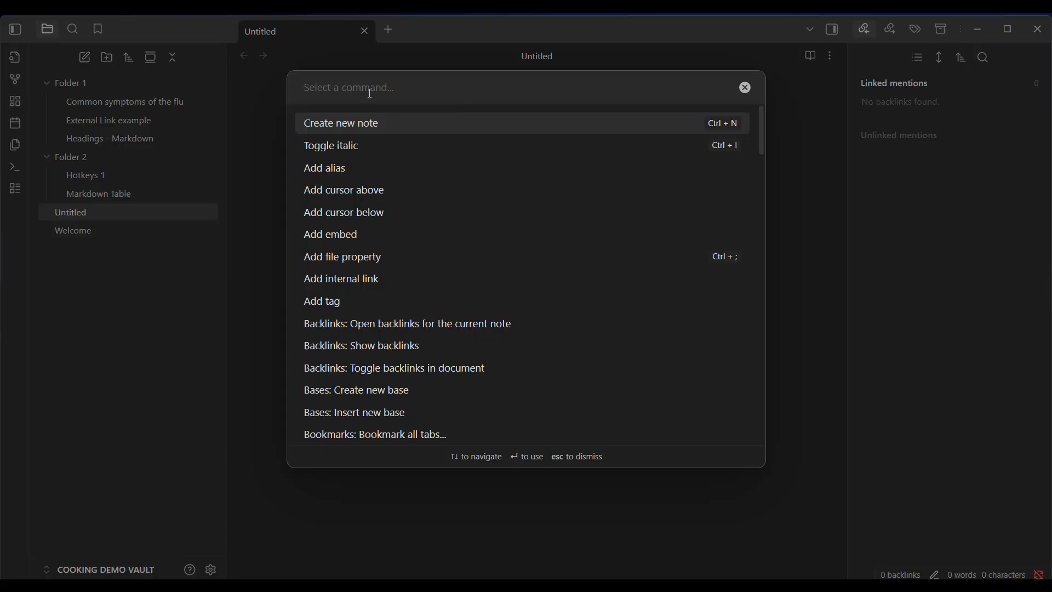
click(745, 88)
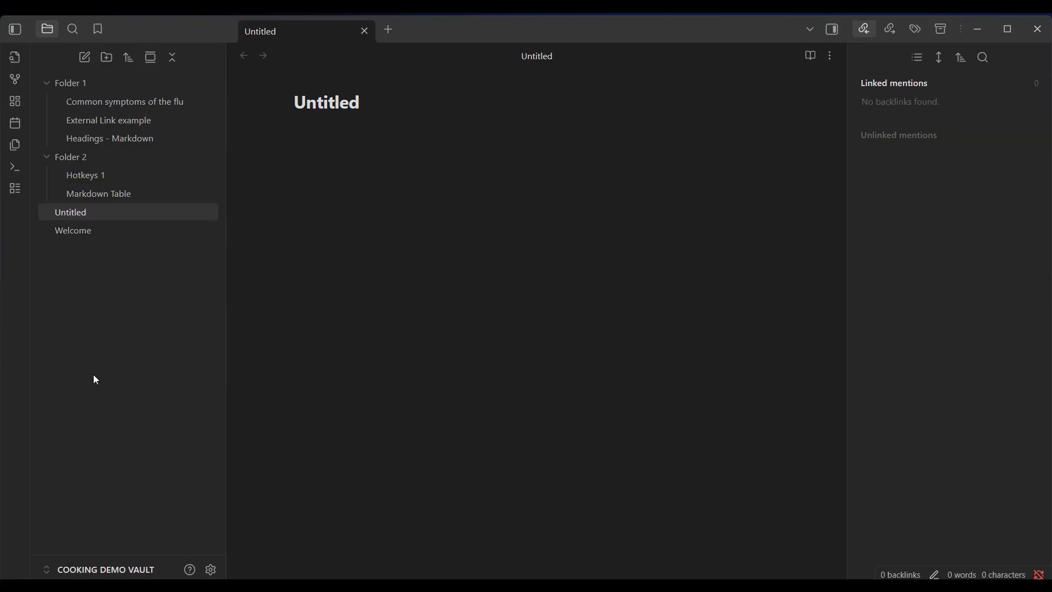
Step: Look through the list of vaults in the vault manager and view the management options for COOKING DEMO VAULT
click(103, 572)
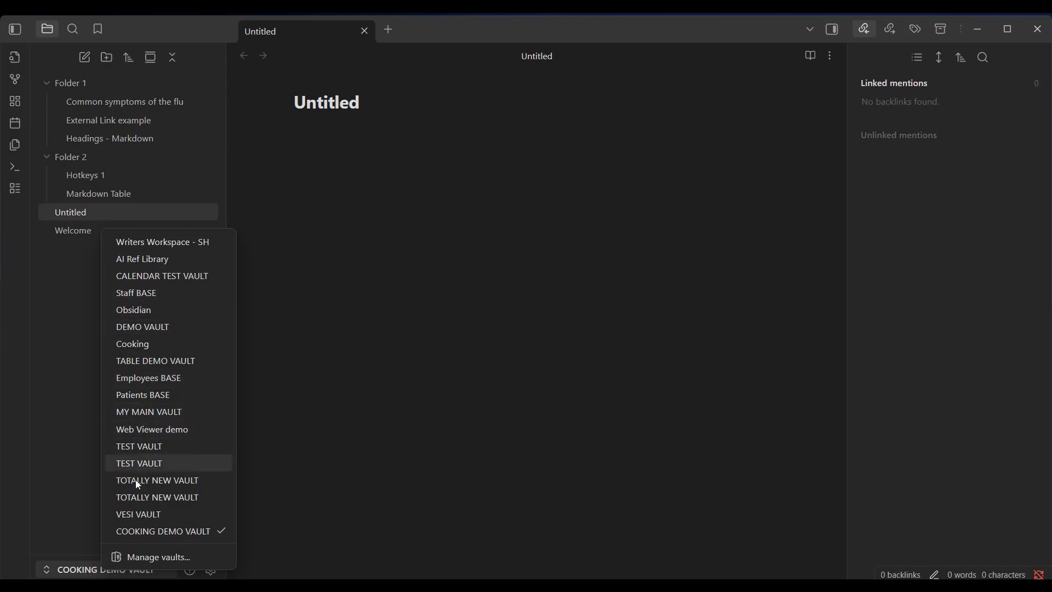
click(169, 558)
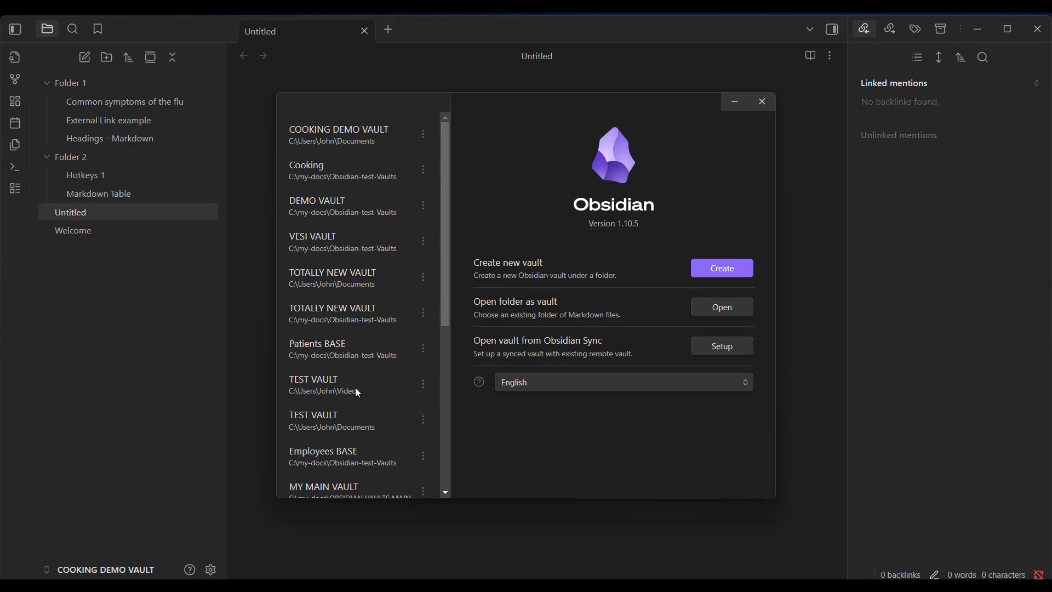
scroll(363, 289, down, 5)
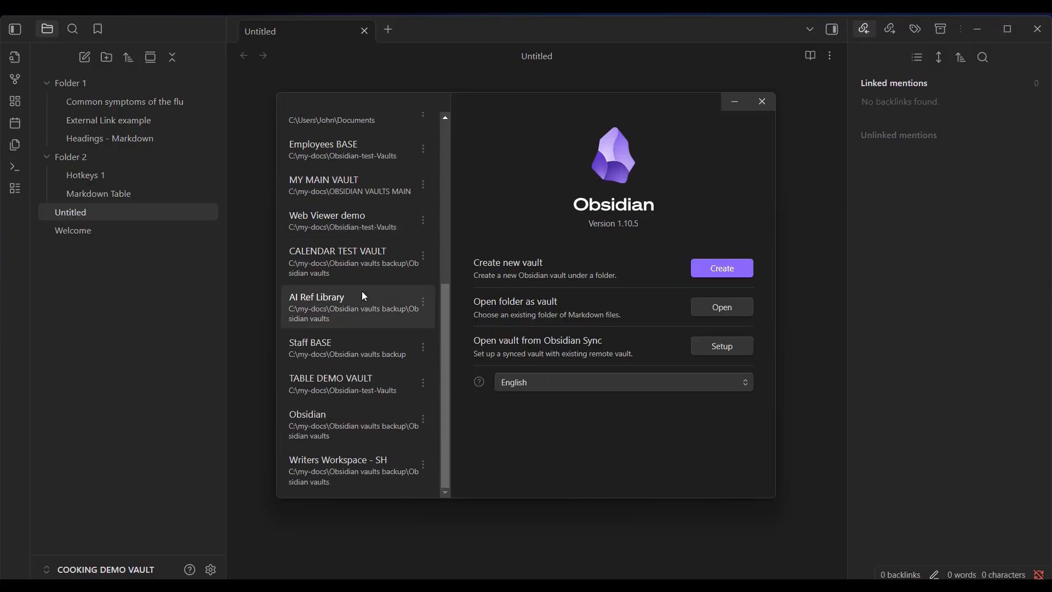
scroll(360, 290, up, 1)
scroll(360, 288, up, 5)
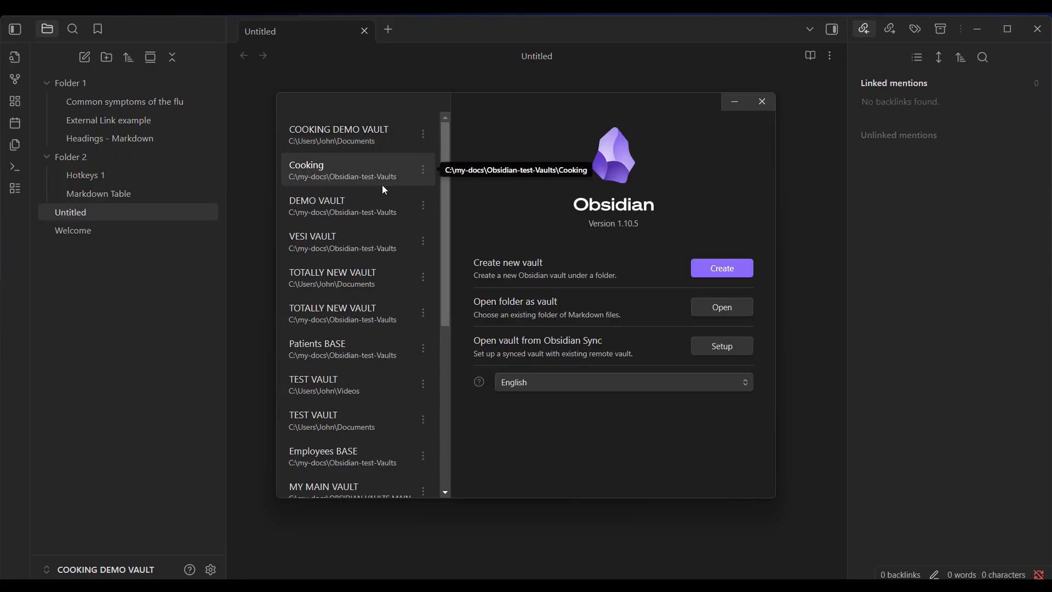
click(423, 134)
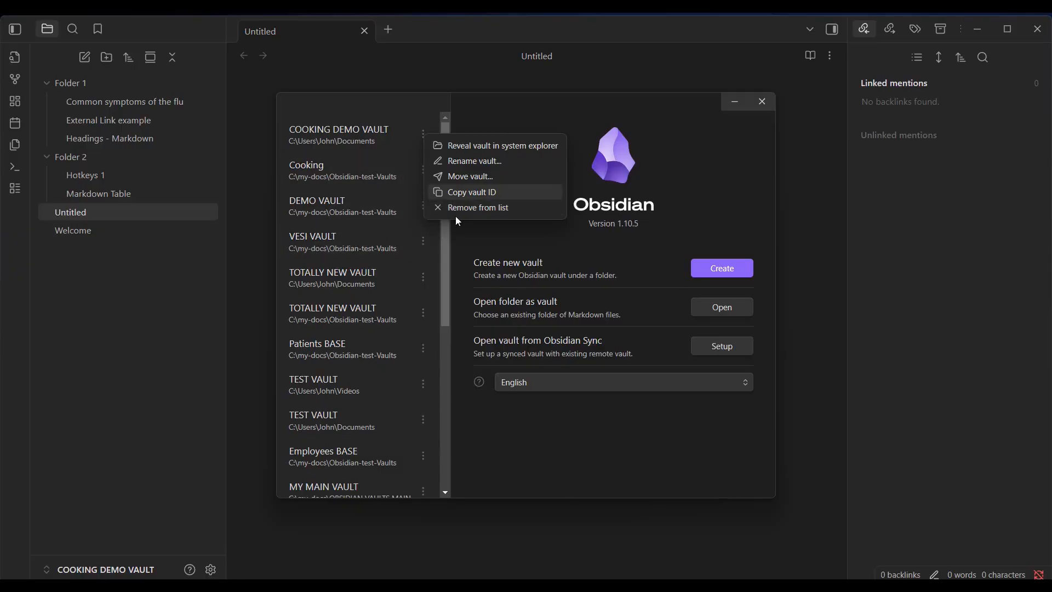
click(574, 118)
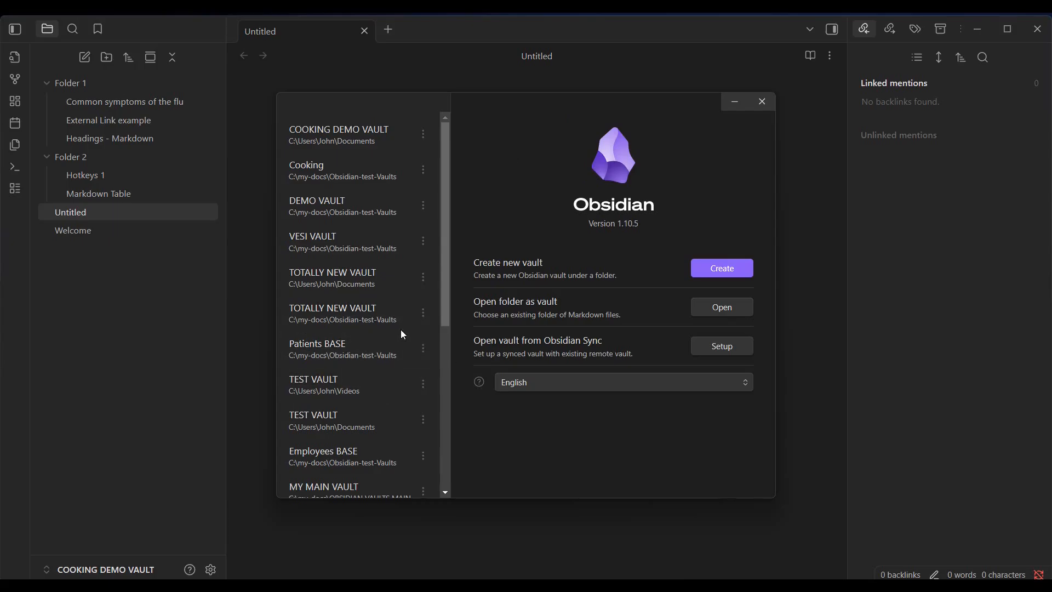
click(763, 104)
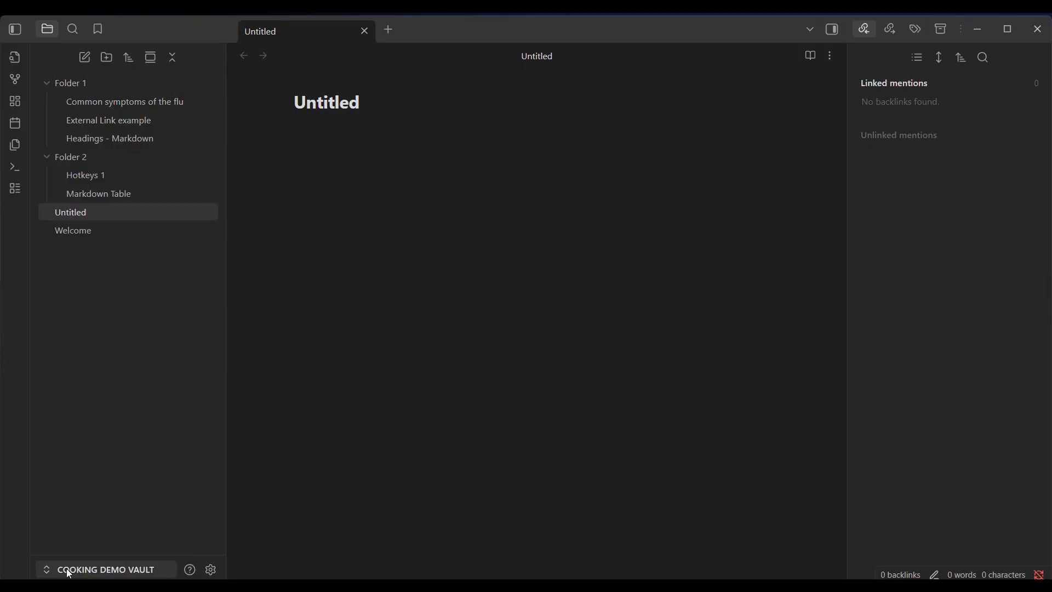
Step: Check the current vault's location, view the options for the Cooking vault in the vault manager, and close the manager
mouse_move(109, 571)
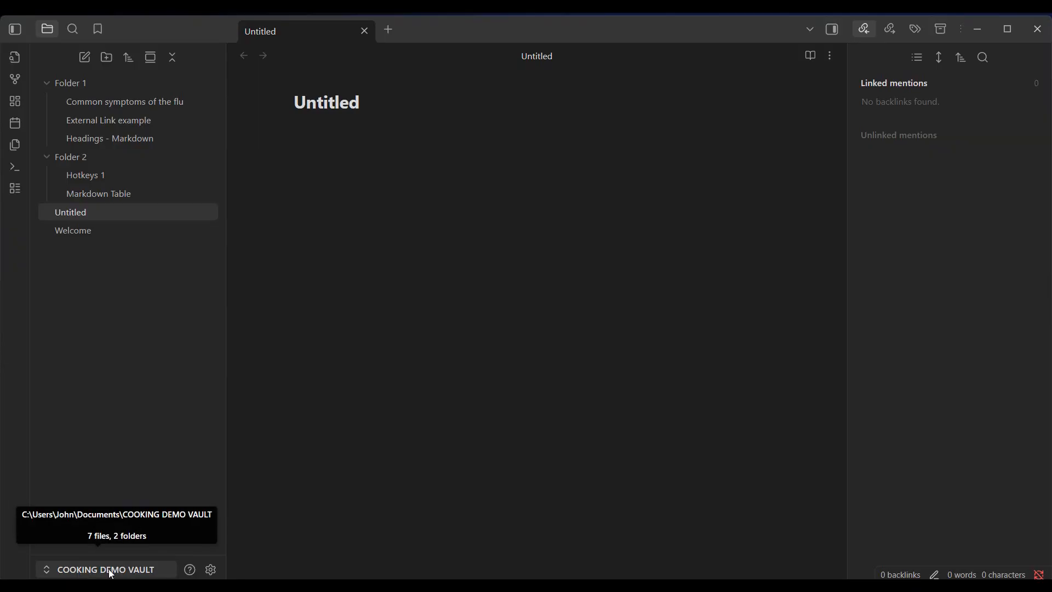
click(108, 569)
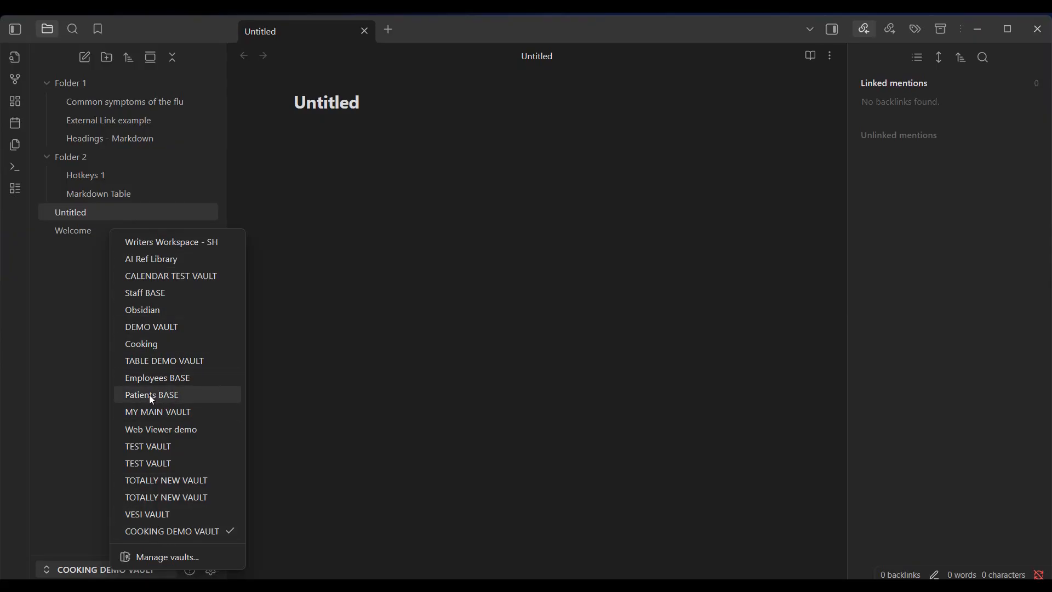
click(158, 562)
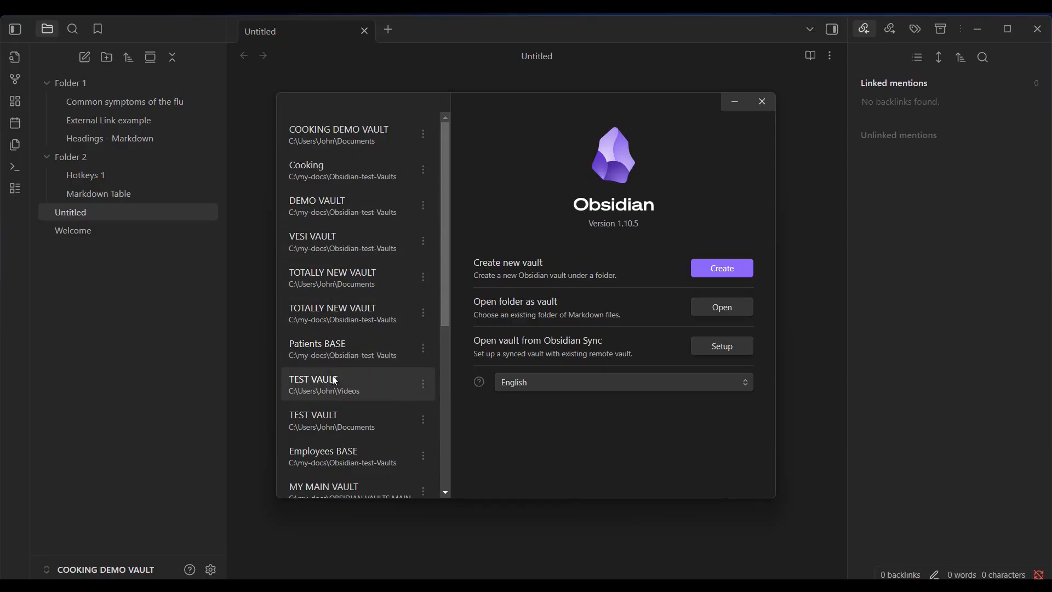
click(423, 169)
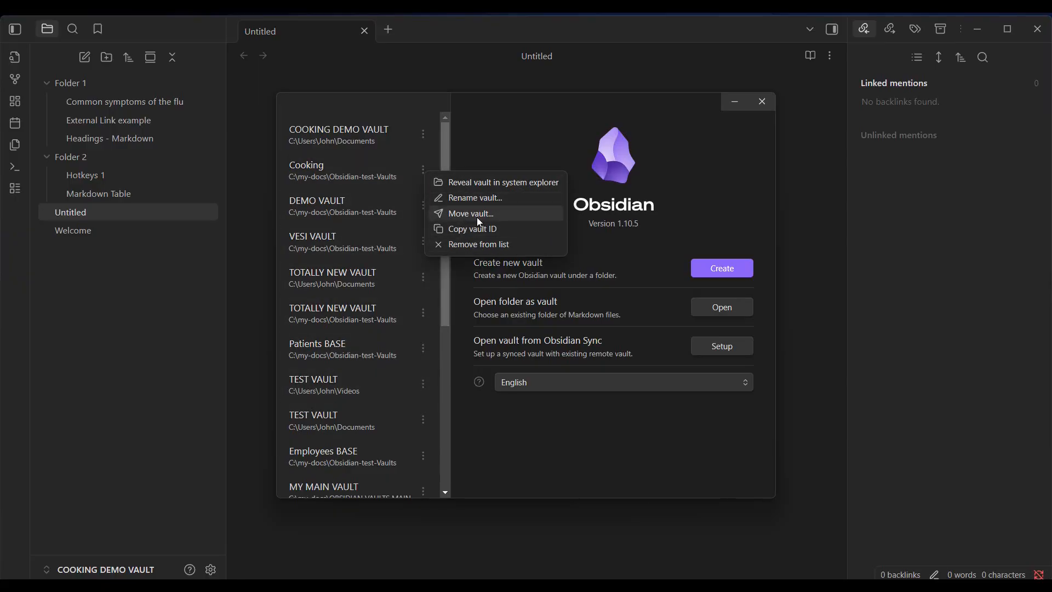
click(760, 105)
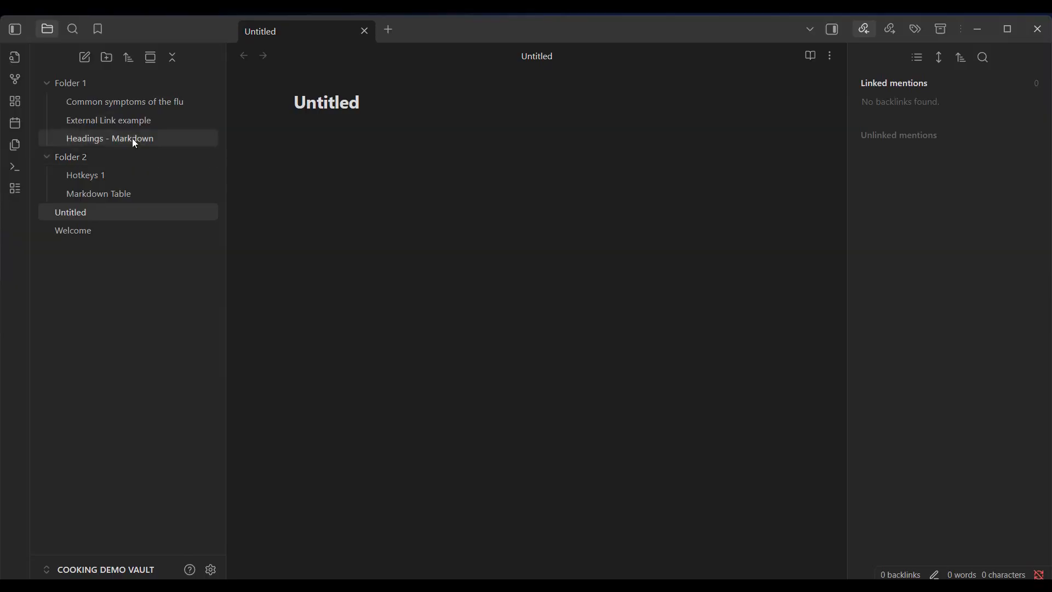
Step: View the vault's search options and bookmarks, and return to the file list
click(73, 30)
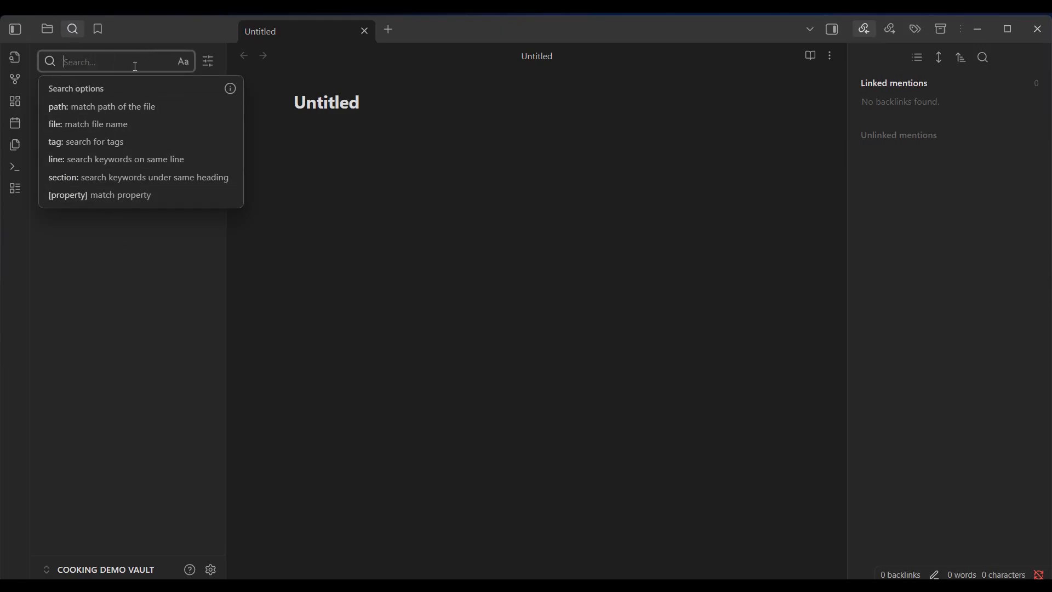
click(100, 31)
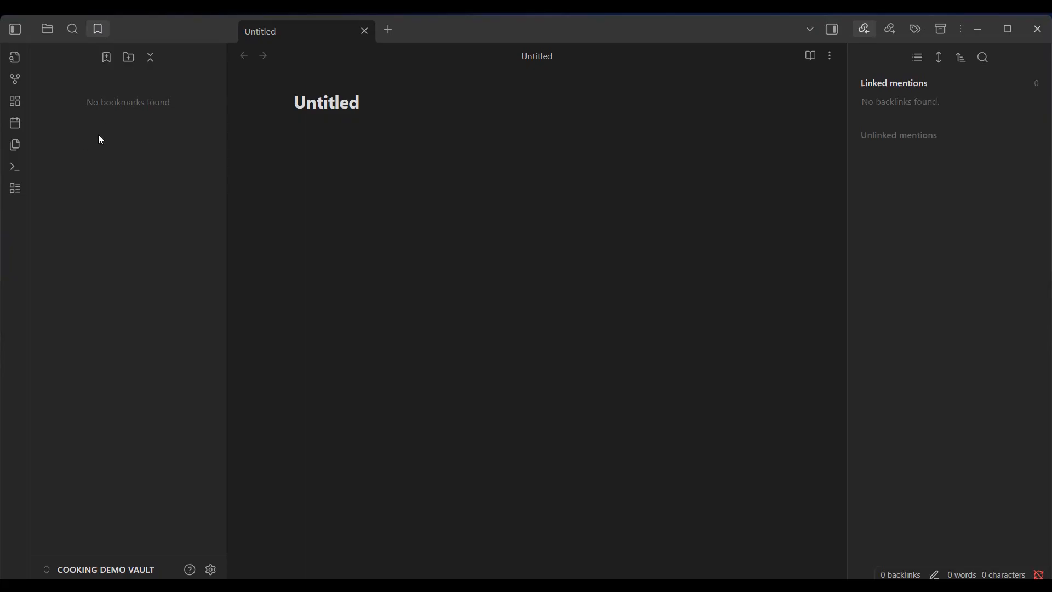
click(48, 30)
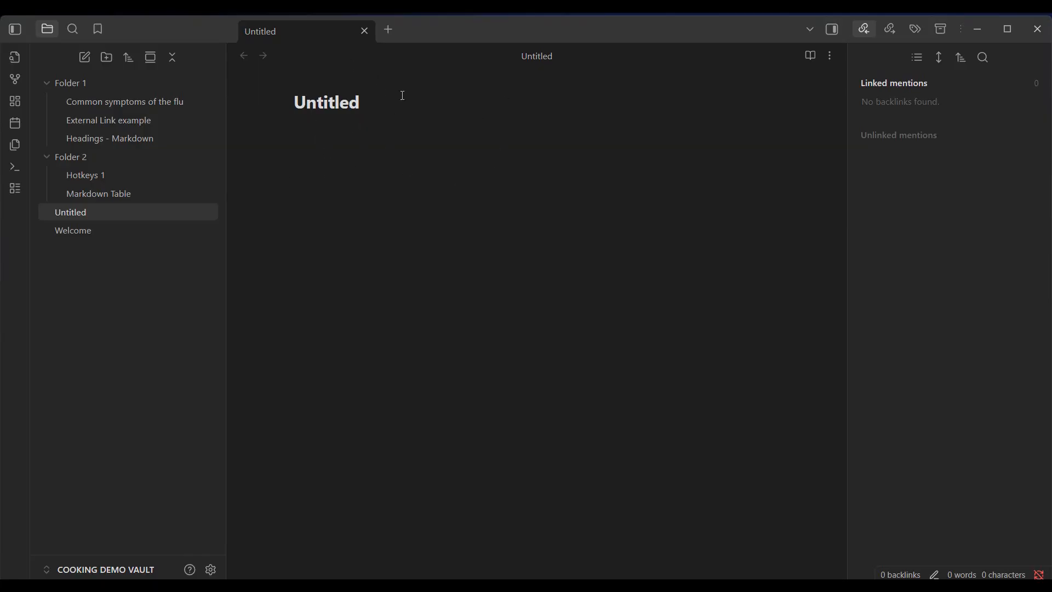
Step: Rename the Untitled note to "Note sample" and close it
double_click(332, 103)
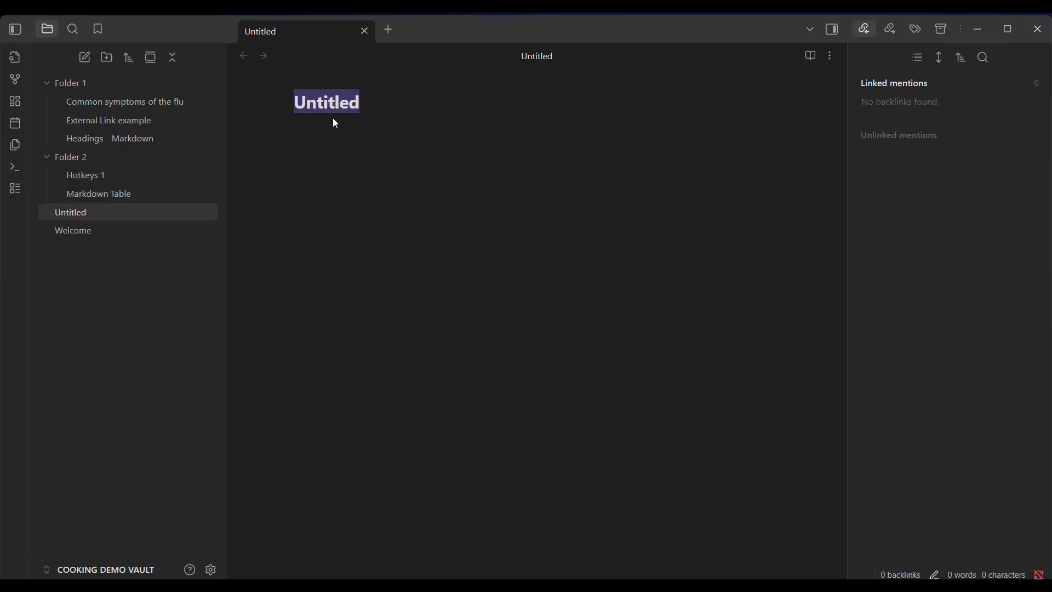
text(Note)
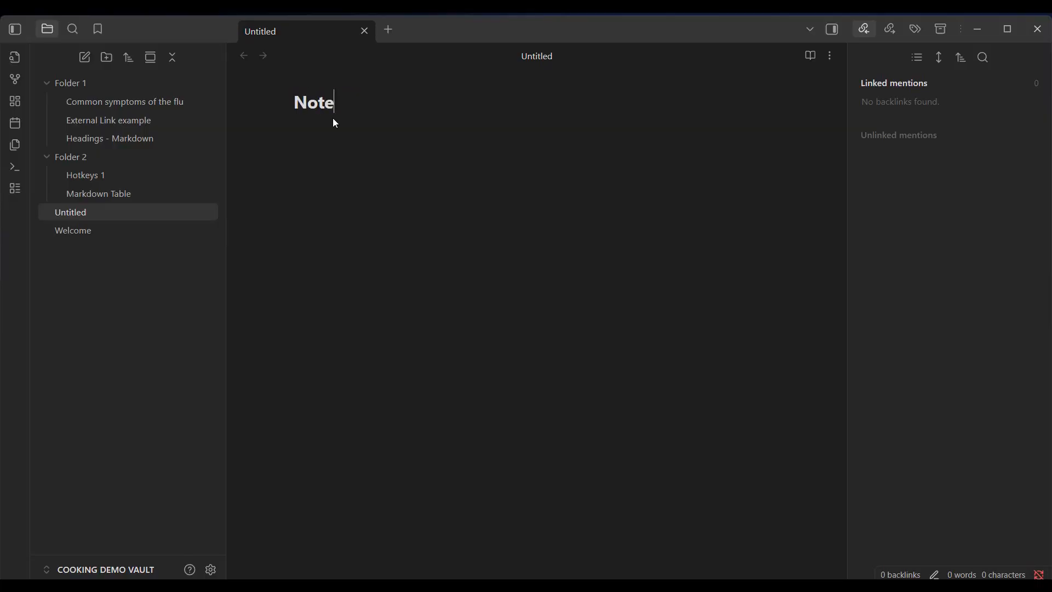
text( sample)
key(Return)
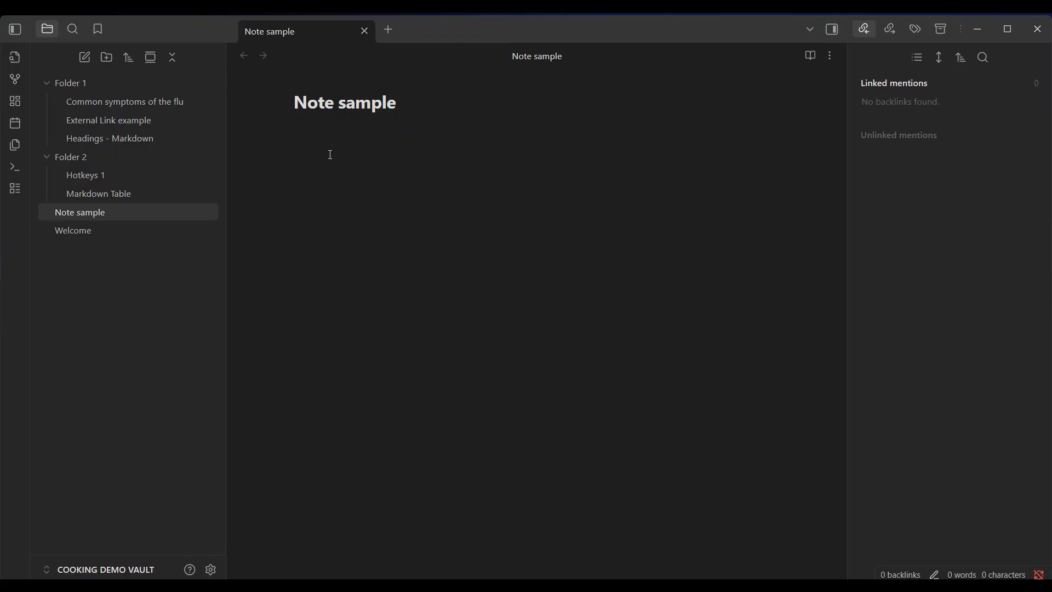
click(365, 31)
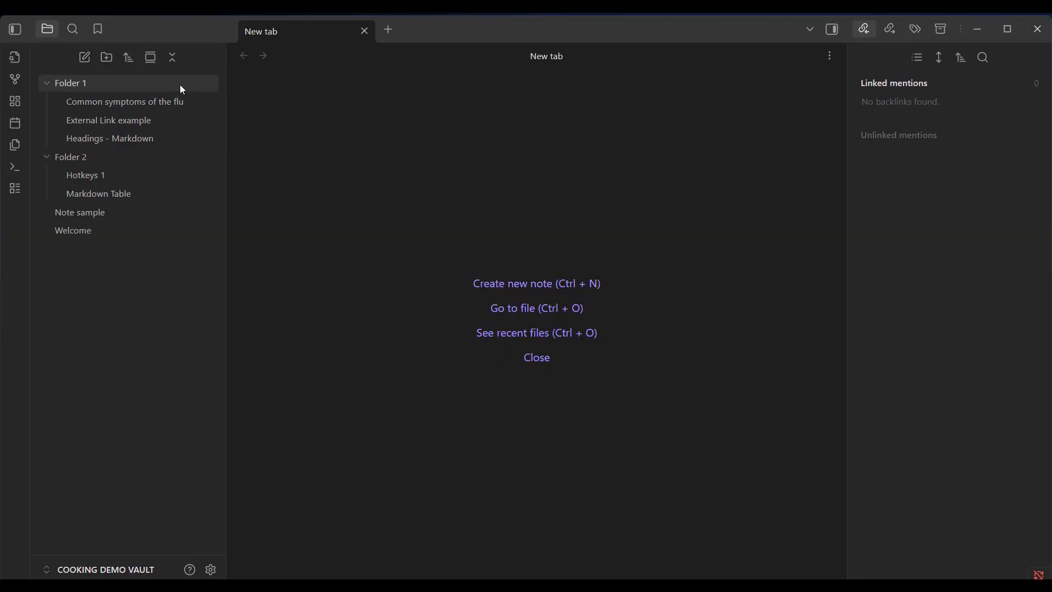
Step: Create a note in the vault and title it "new note"
click(85, 58)
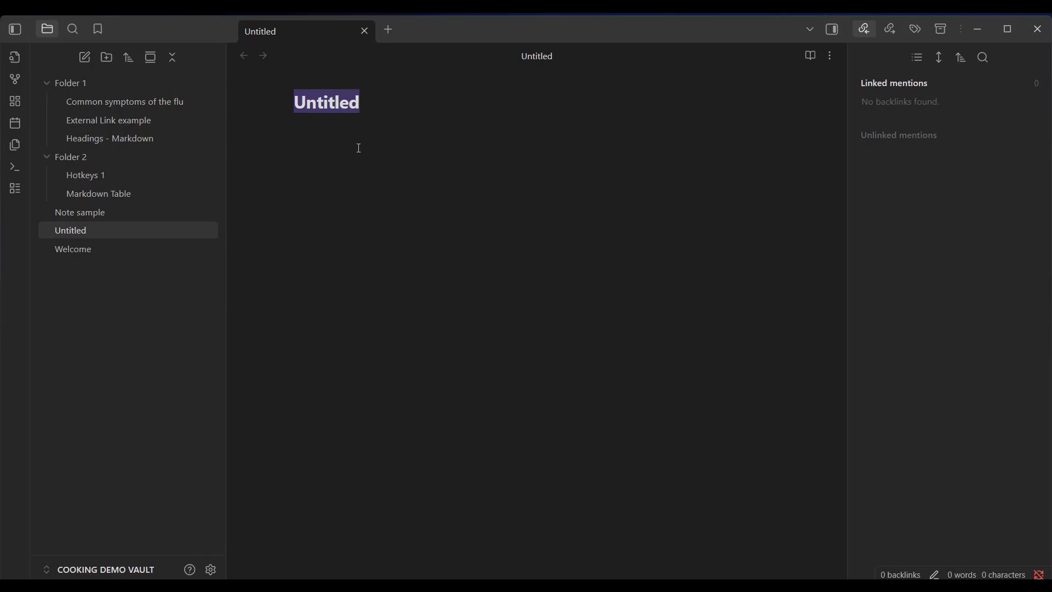
text(new no)
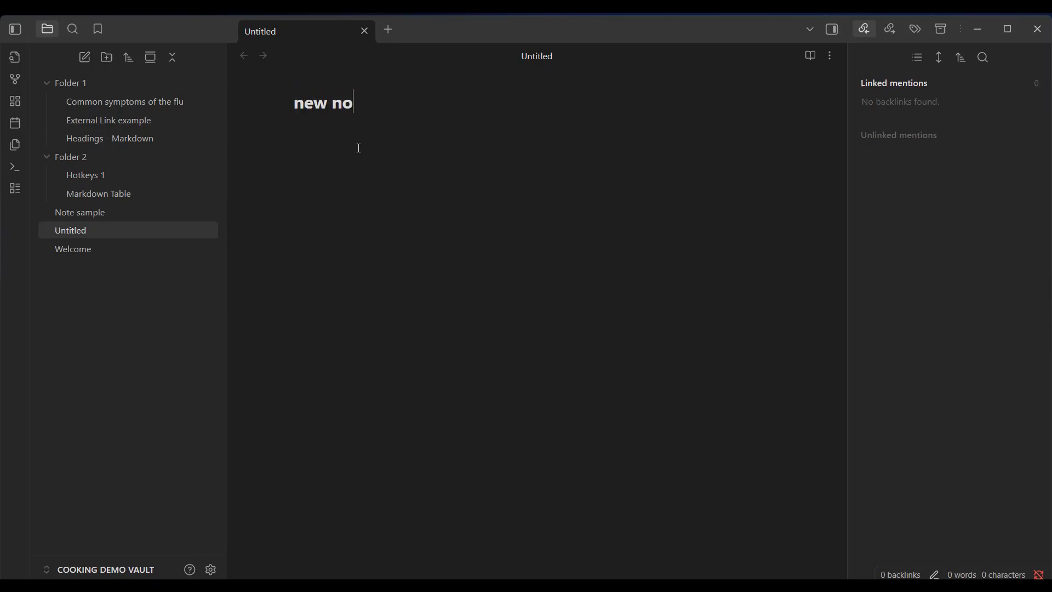
text(te)
key(Return)
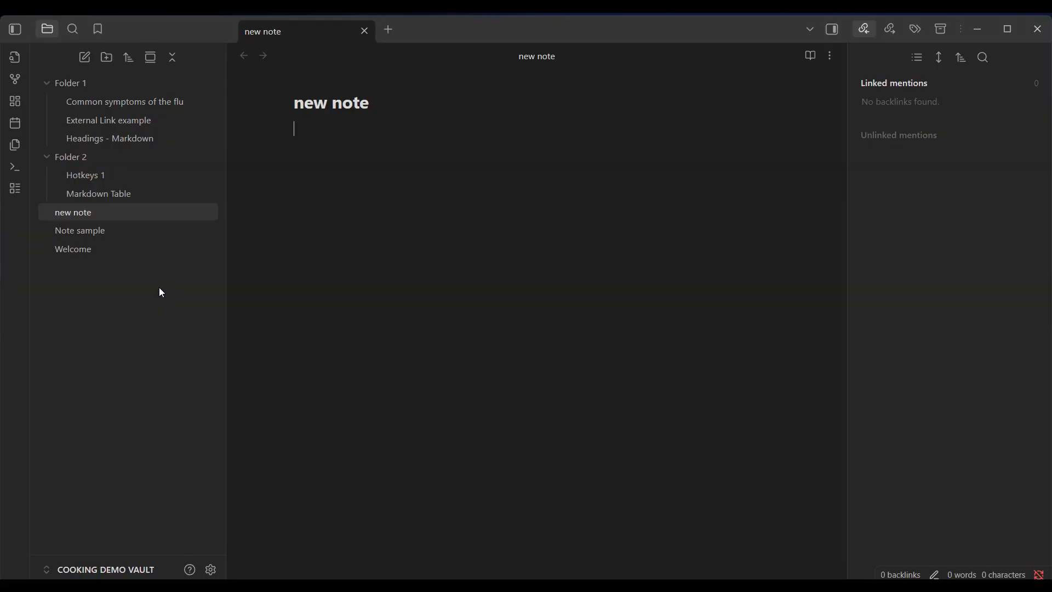
Step: Create another note with its default title, switch to "new note", and return to the untitled note
key(ctrl+n)
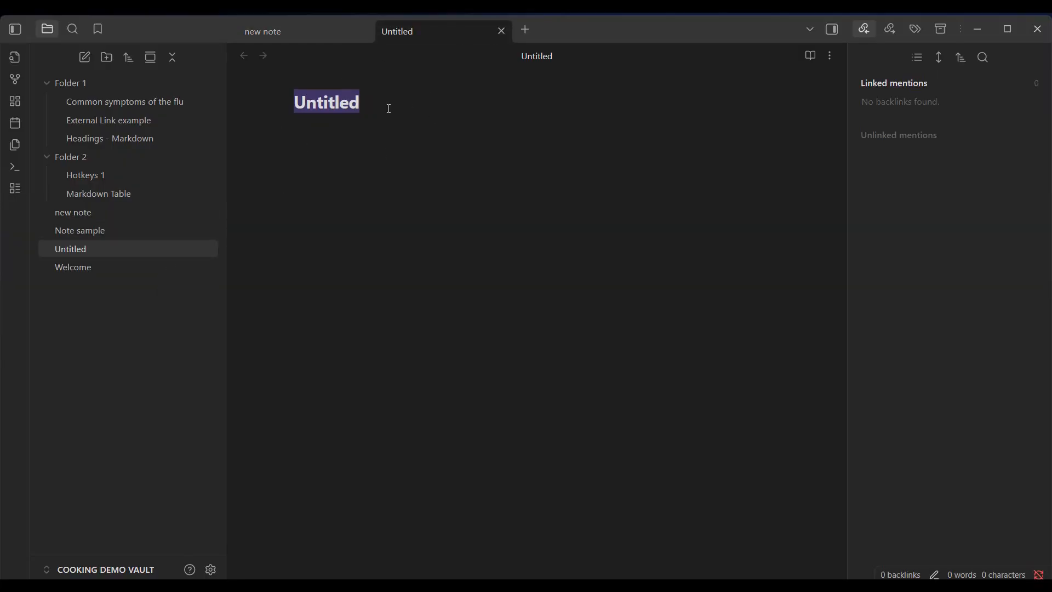
click(322, 39)
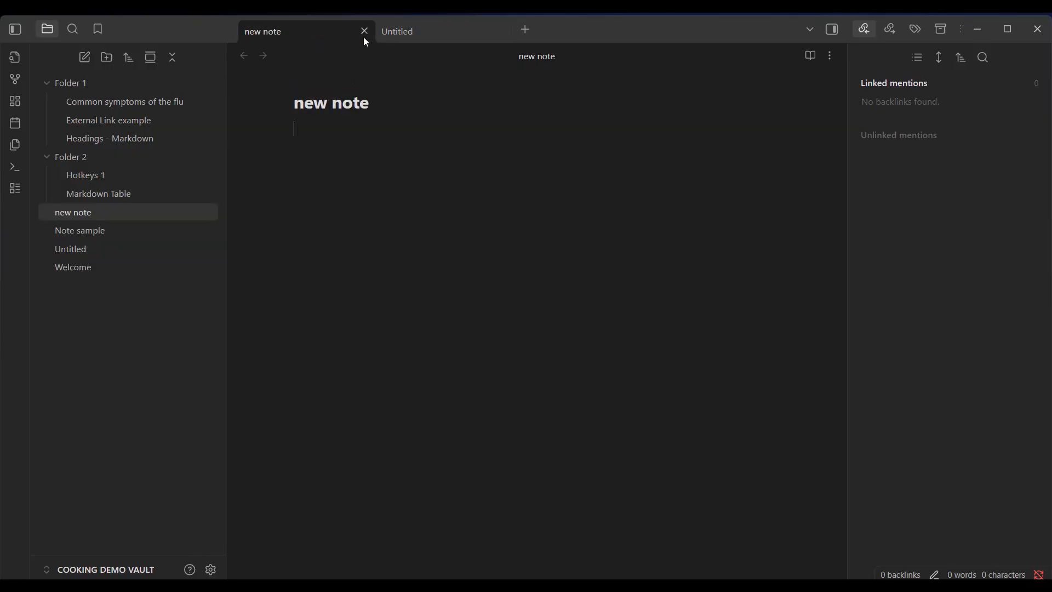
click(414, 34)
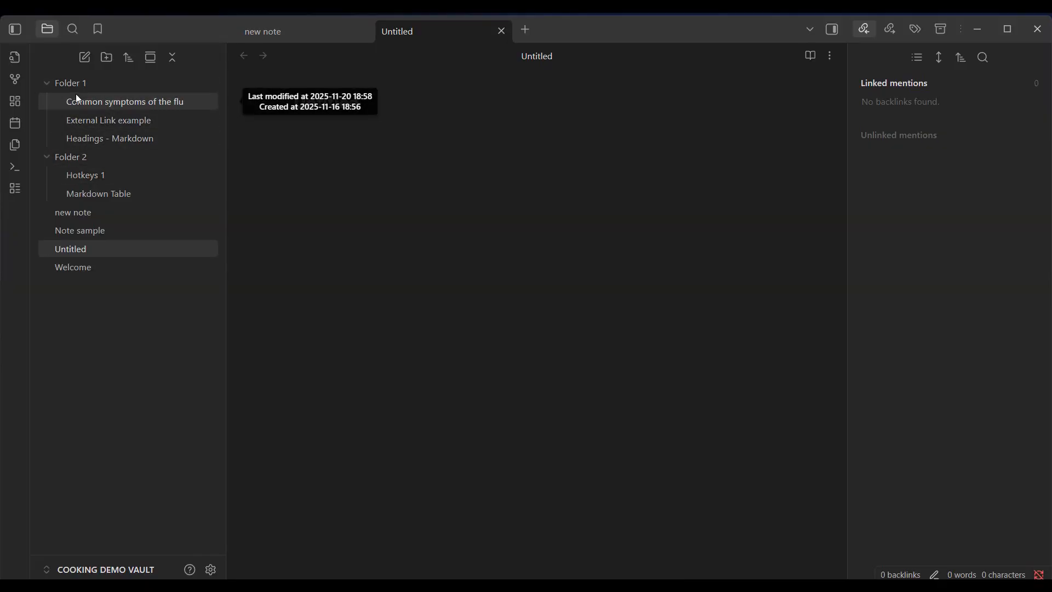
Step: Collapse and expand Folder 1 and Folder 2 in the file list to view their notes
click(47, 84)
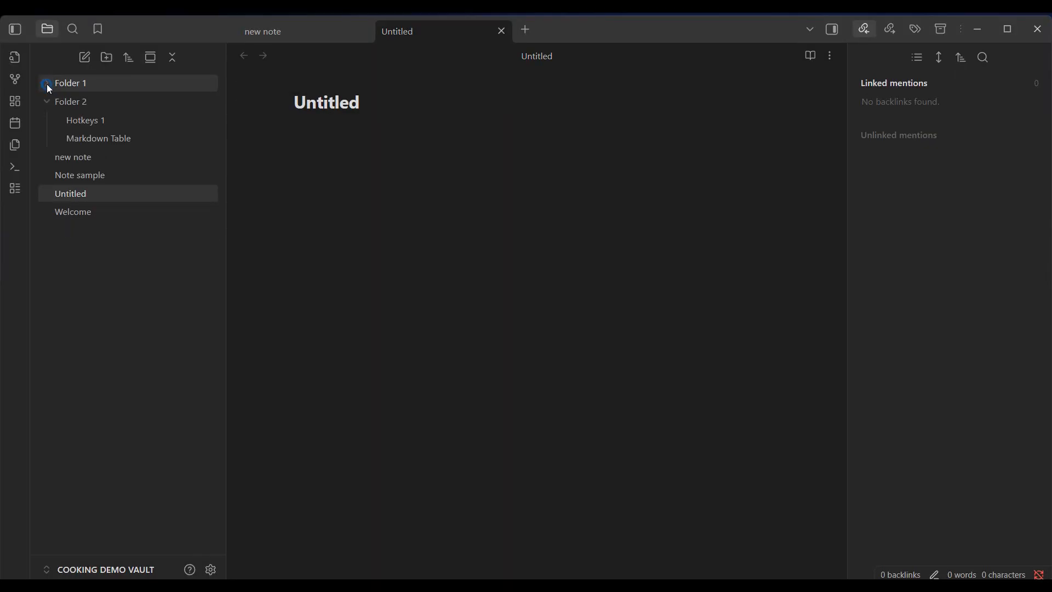
click(47, 84)
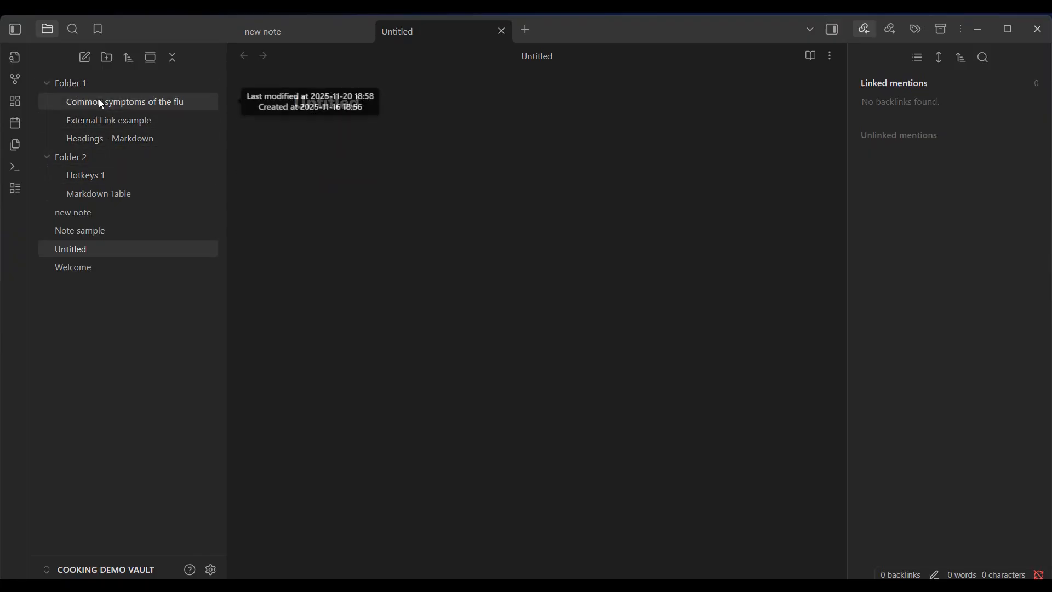
click(47, 83)
click(47, 83)
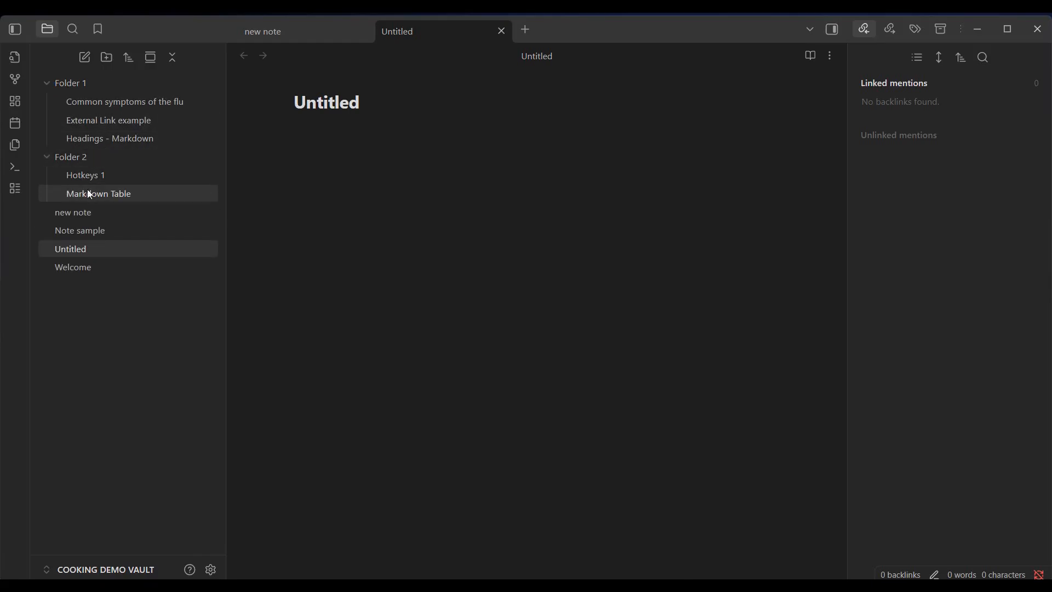
click(46, 158)
click(46, 158)
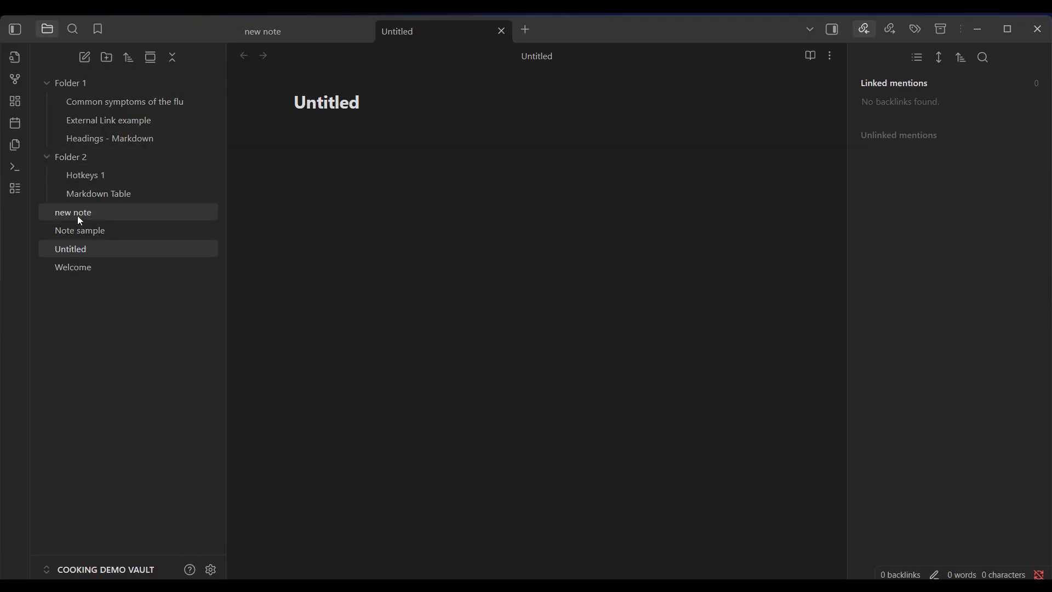
Step: Create a folder in the vault named "Folder 3"
click(107, 57)
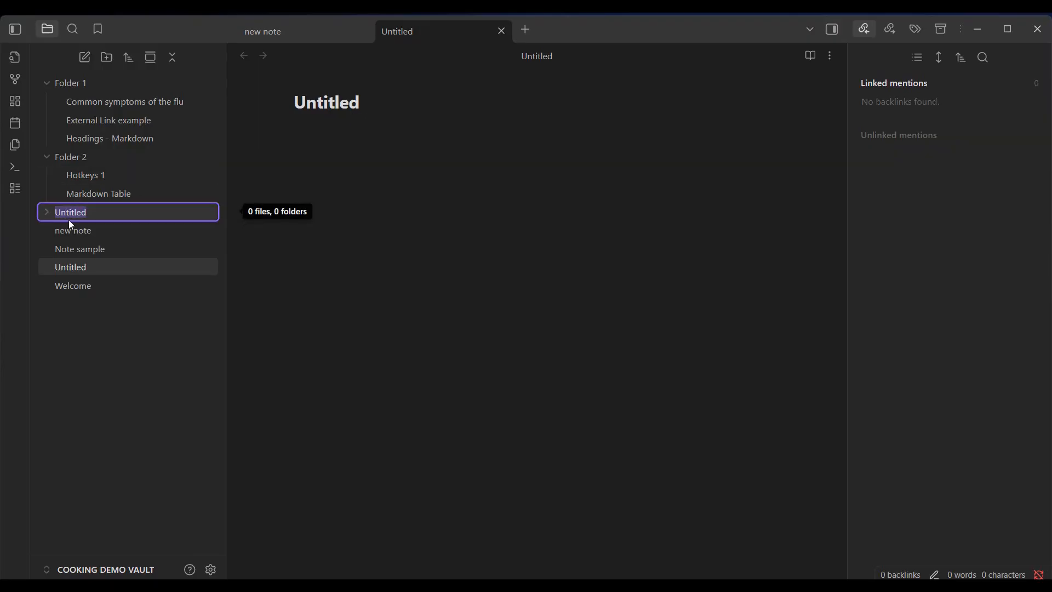
text(Folder 3)
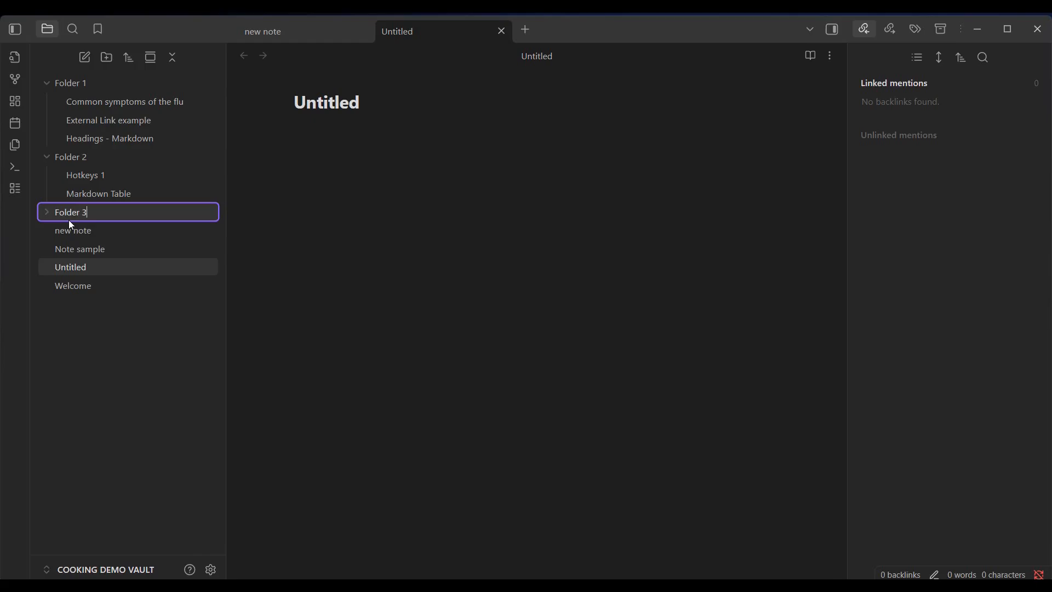
key(Return)
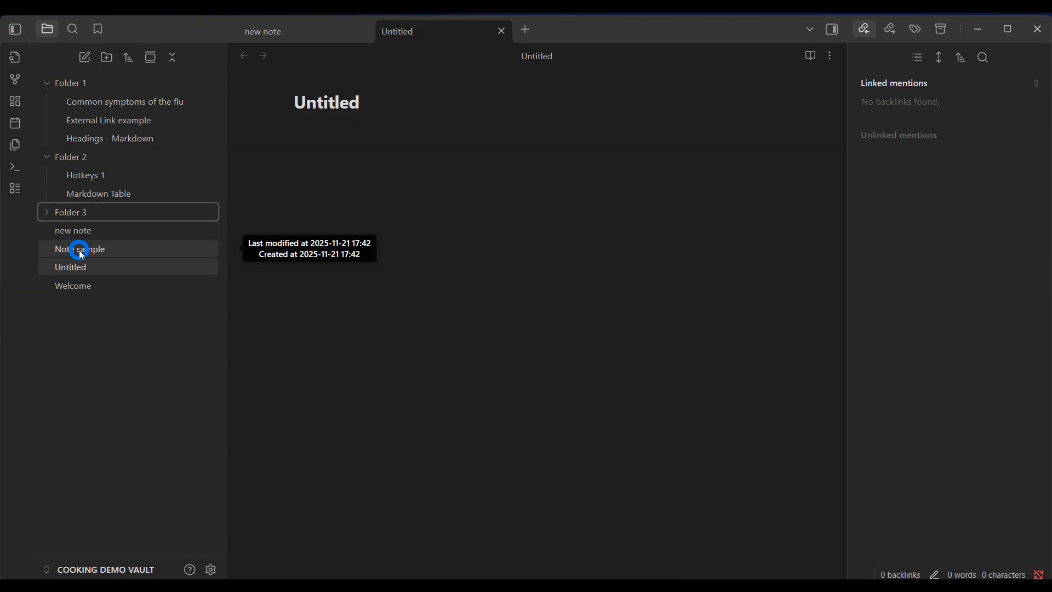
Step: Move Note sample into Folder 3, expand the folder, and move the note back to the vault's root
drag(80, 253, 77, 211)
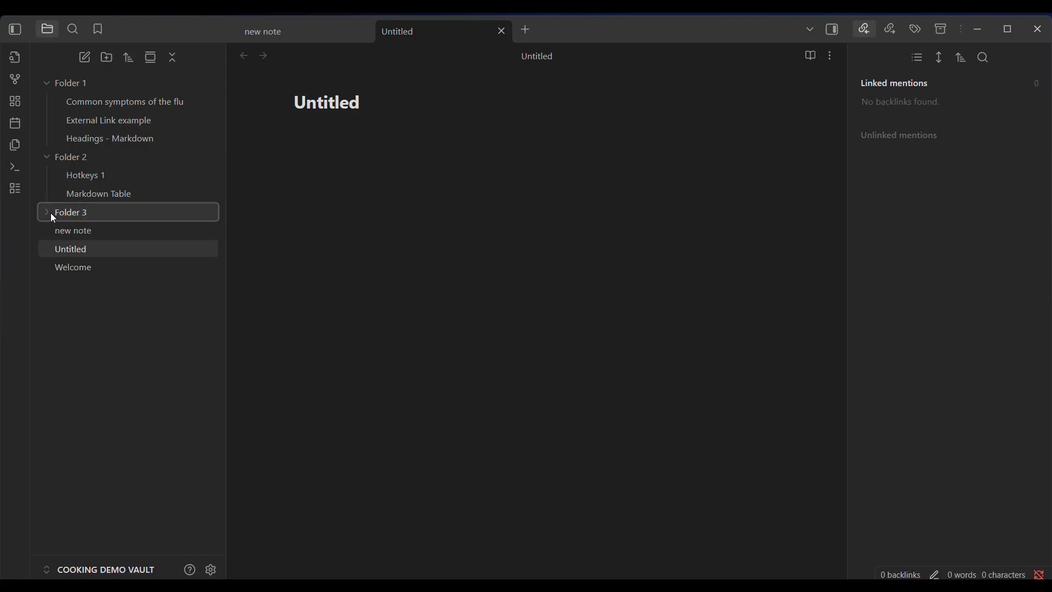
click(50, 212)
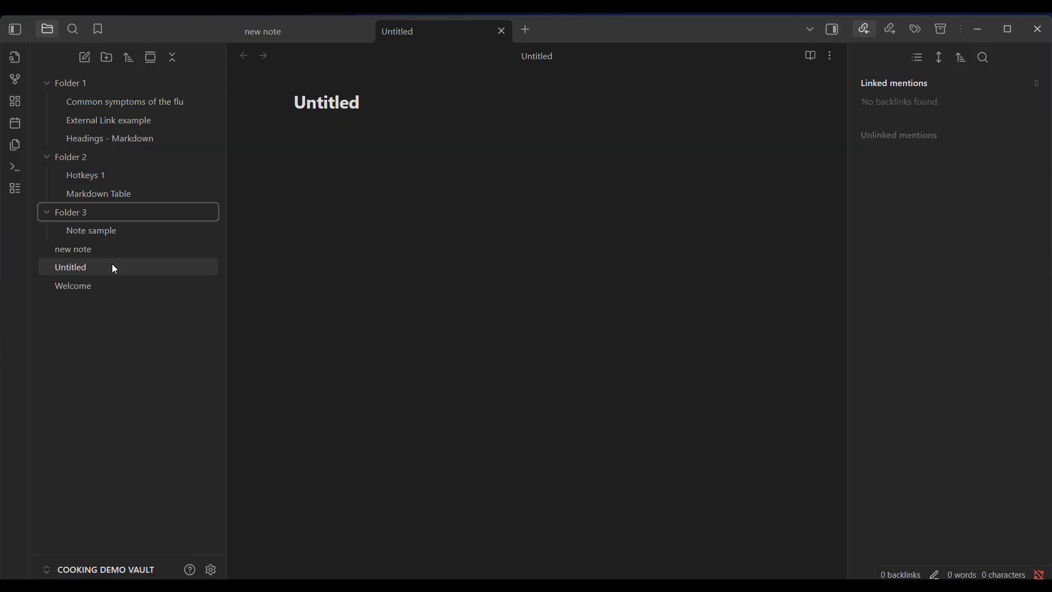
drag(103, 230, 83, 327)
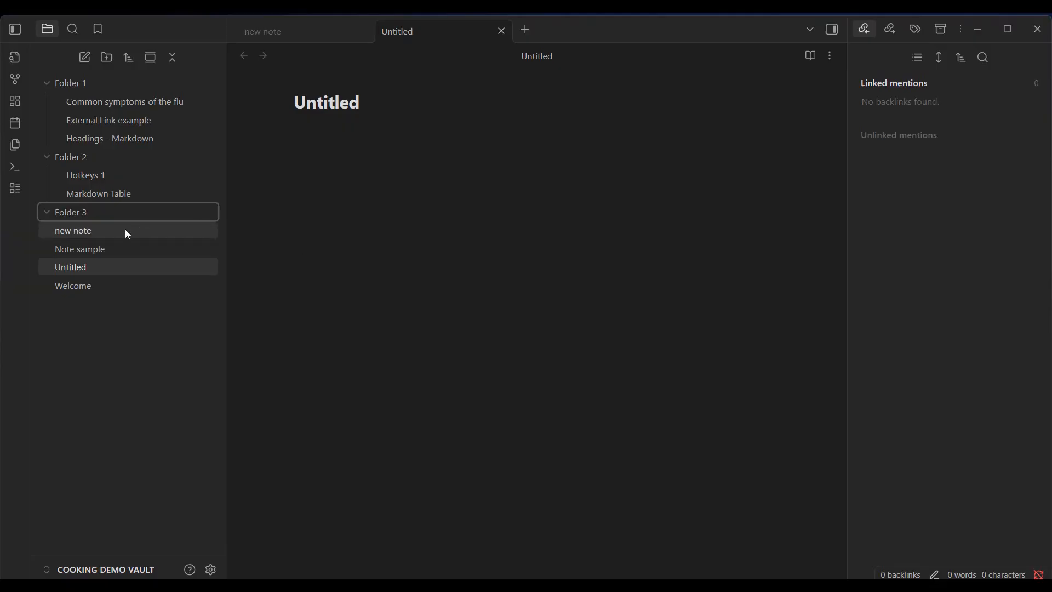
Step: Enter "Hello" in the body of Note sample and return to the open "new note"
mouse_move(74, 231)
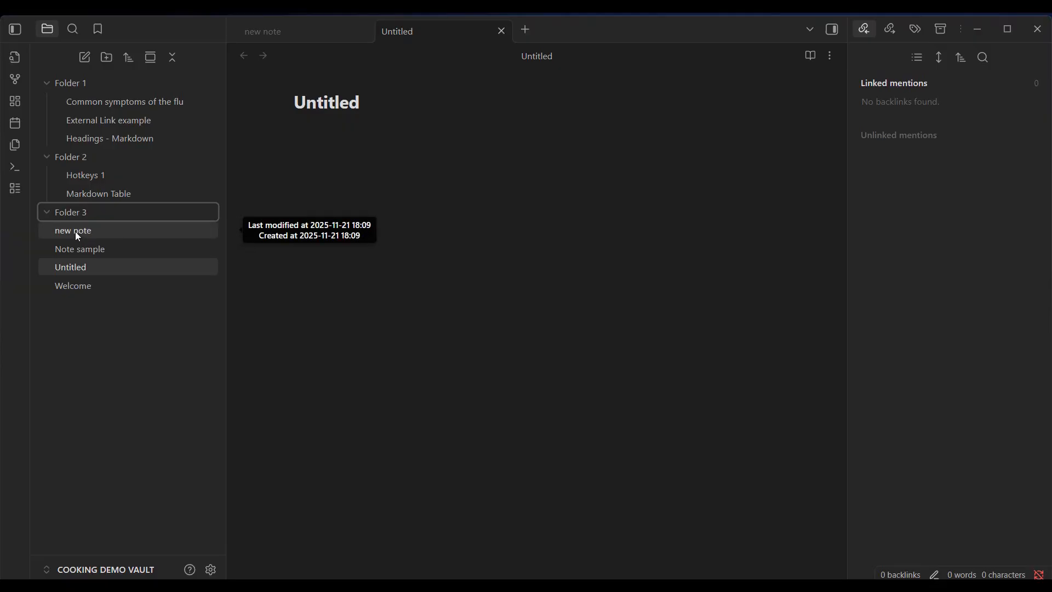
click(75, 231)
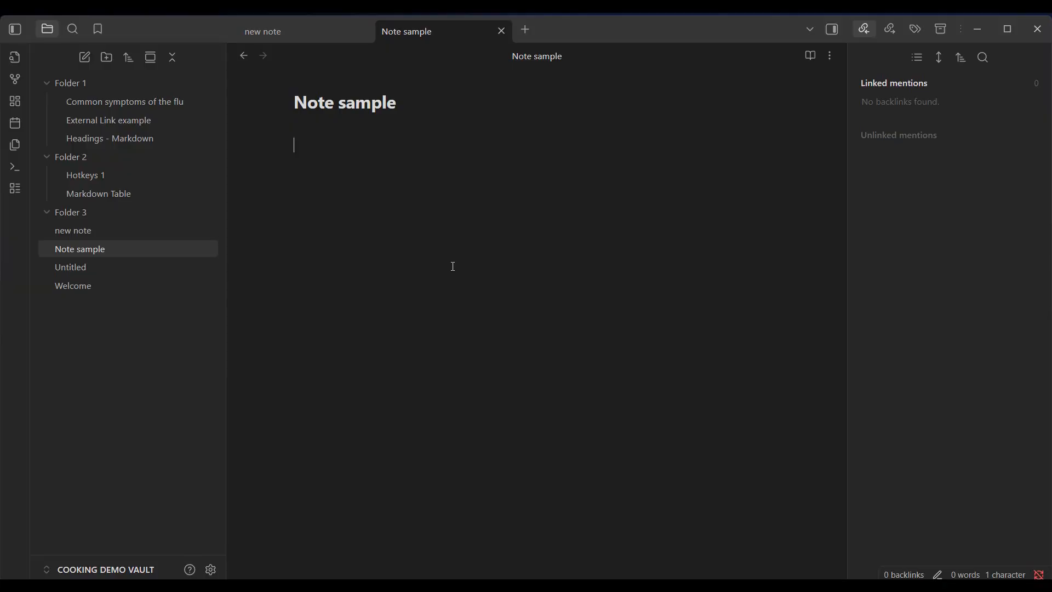
text(Hello)
click(328, 37)
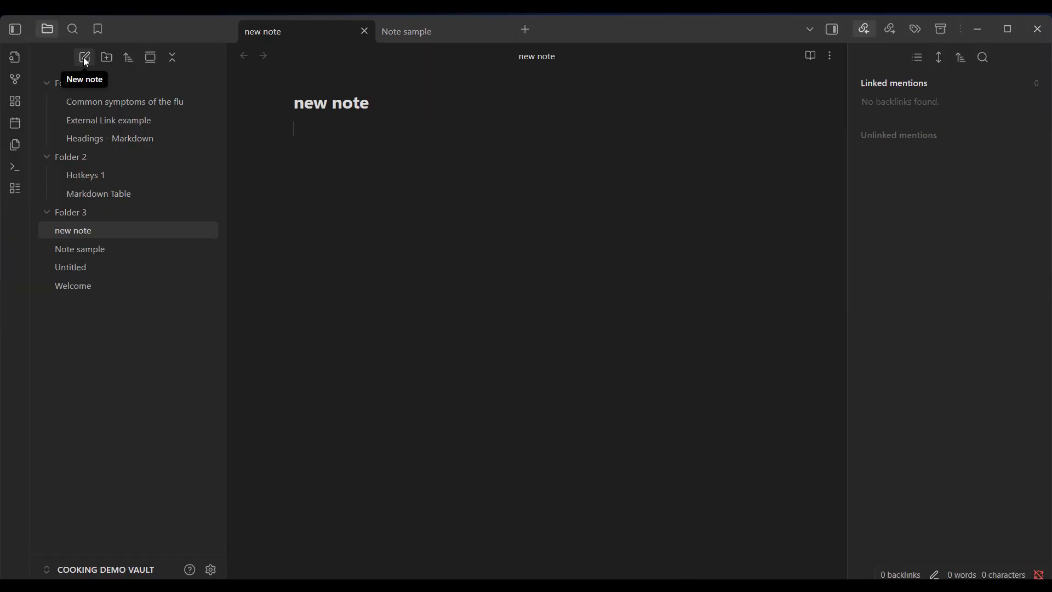
Step: Create a note from an additional blank tab and title it "Note 1"
click(527, 31)
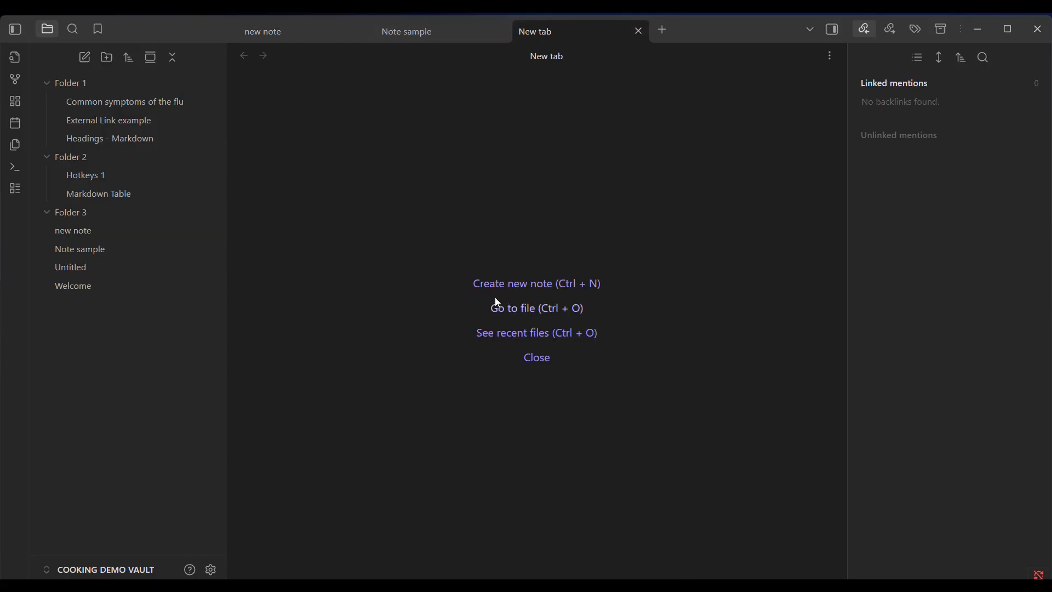
click(524, 283)
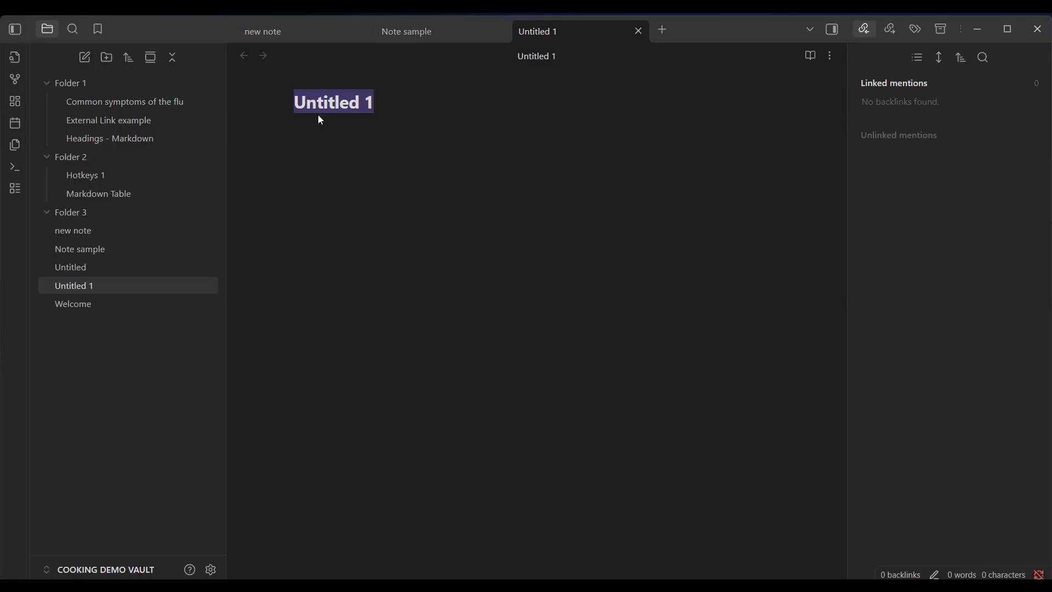
text(N)
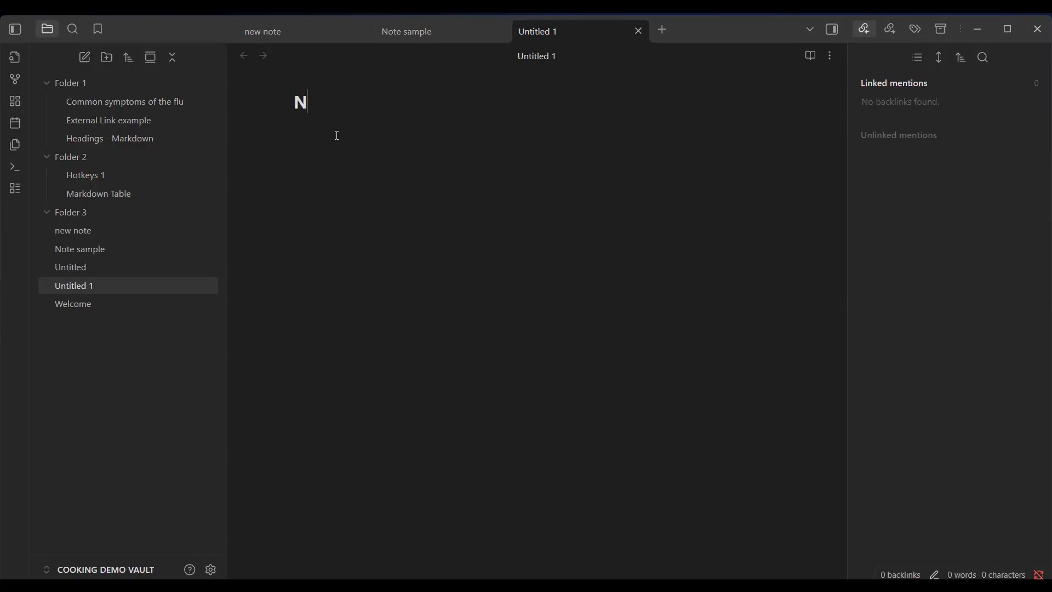
text(ote 1)
key(Return)
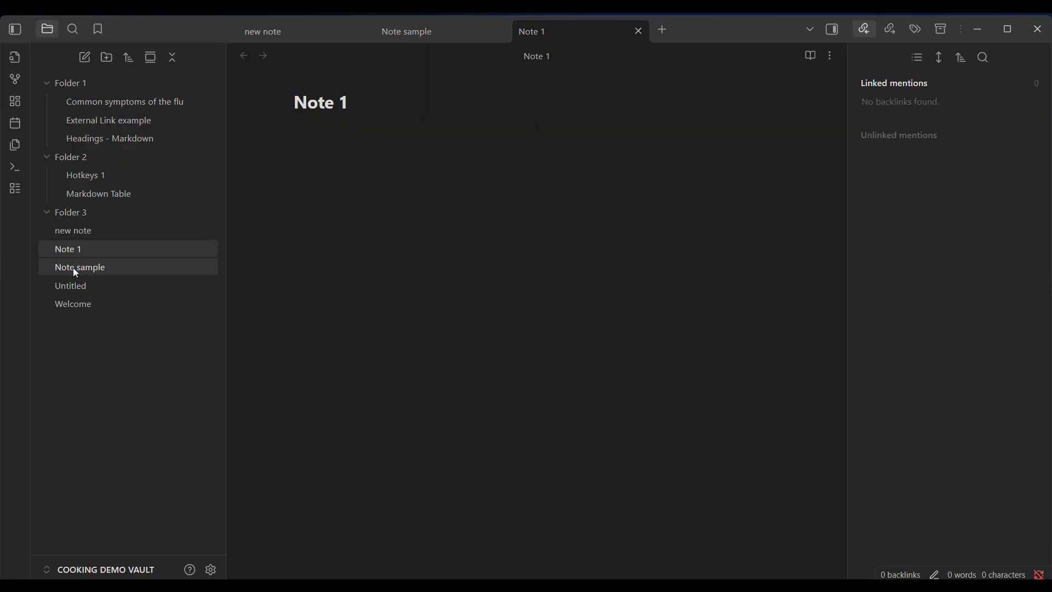
Step: Rename the Untitled note in the file list to "Note 2" and open it
right_click(84, 287)
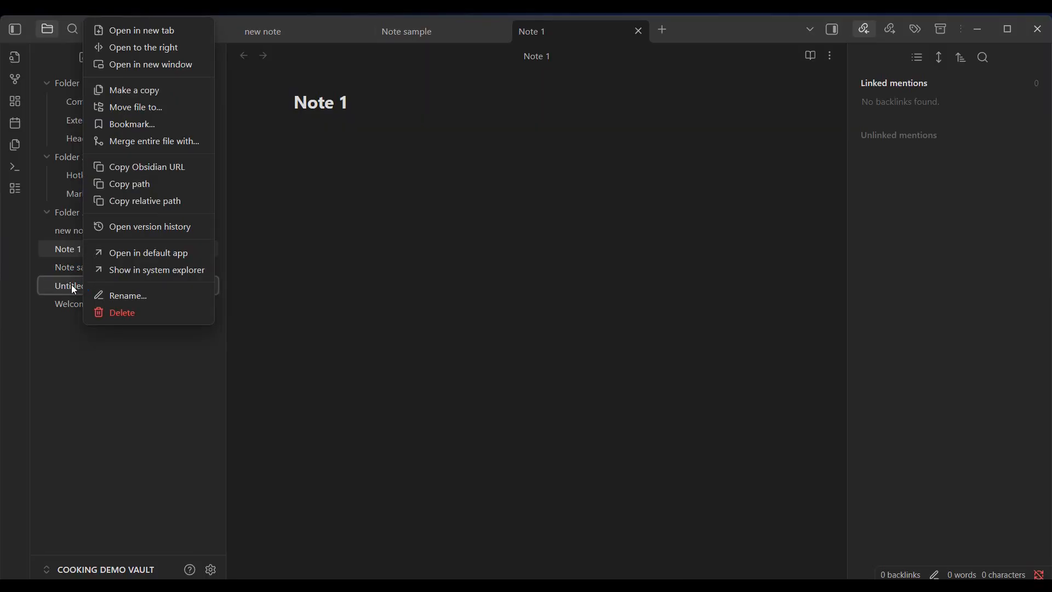
click(136, 295)
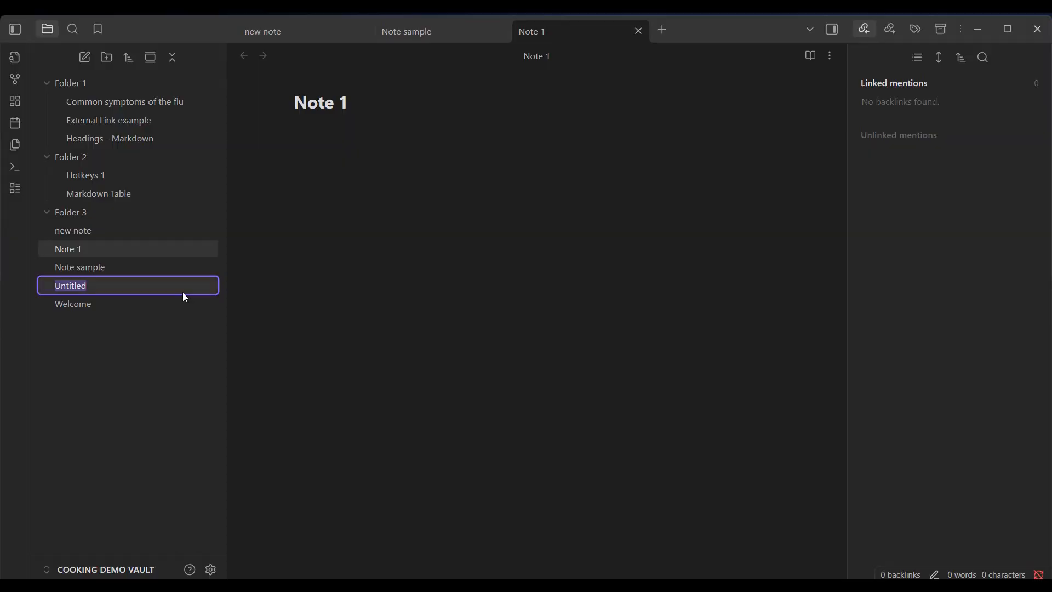
text(Noy)
key(BackSpace)
text(te 2)
key(Return)
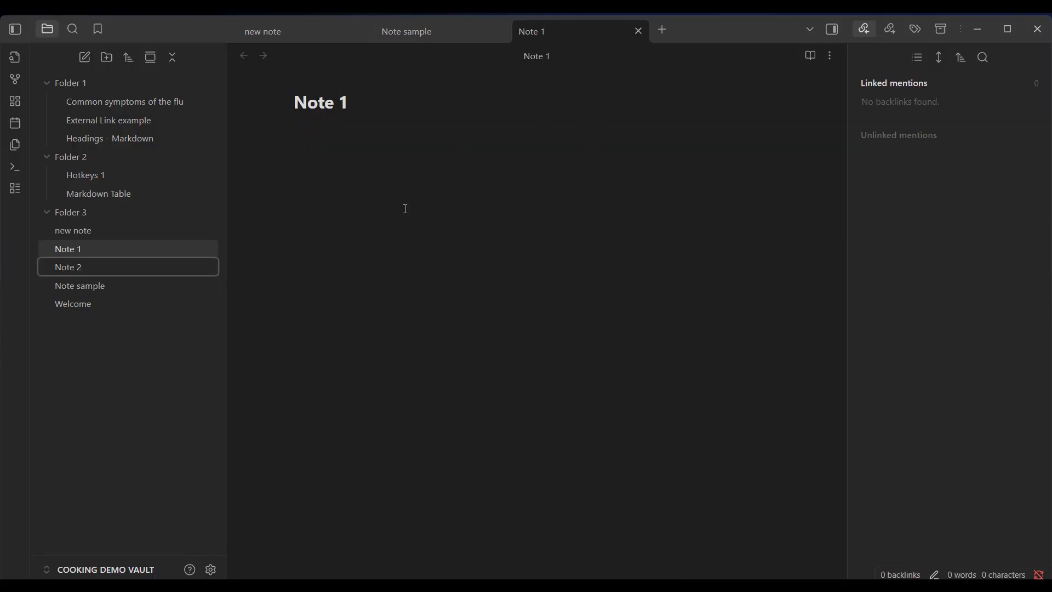
click(69, 268)
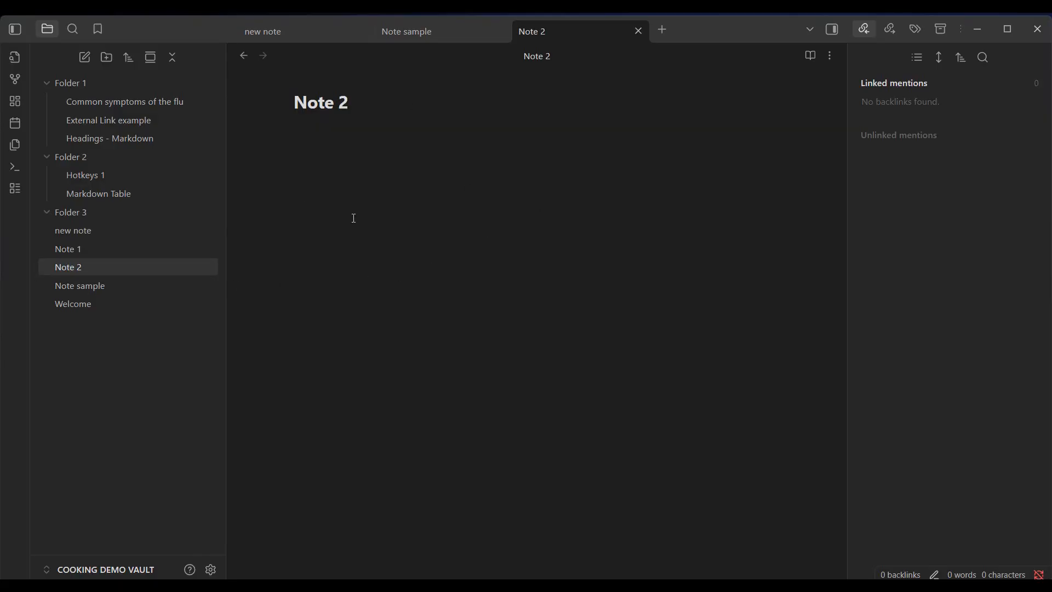
Step: Delete the note called "new note" from the vault
right_click(76, 237)
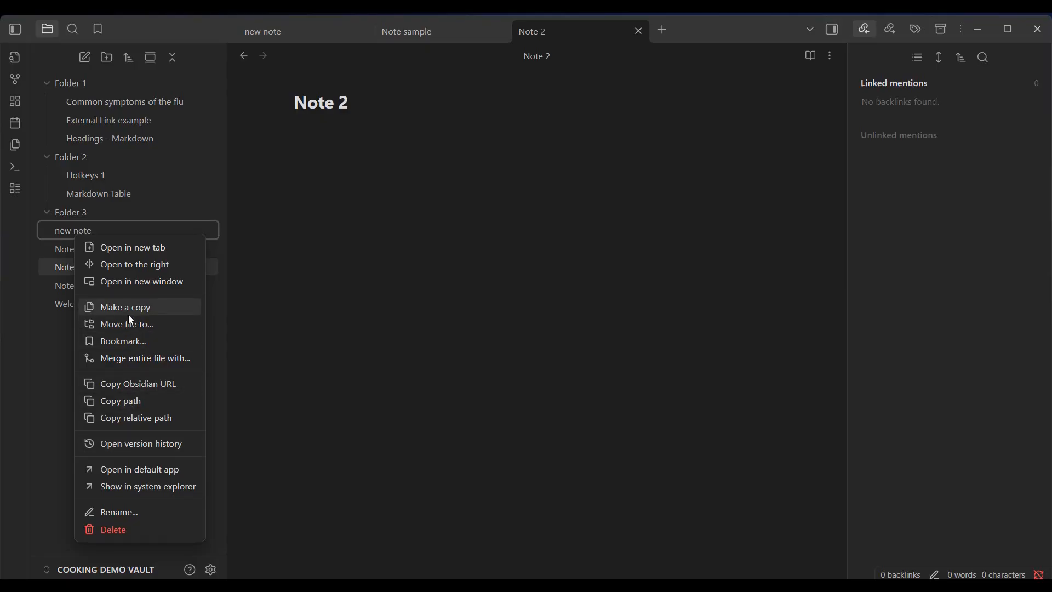
click(113, 530)
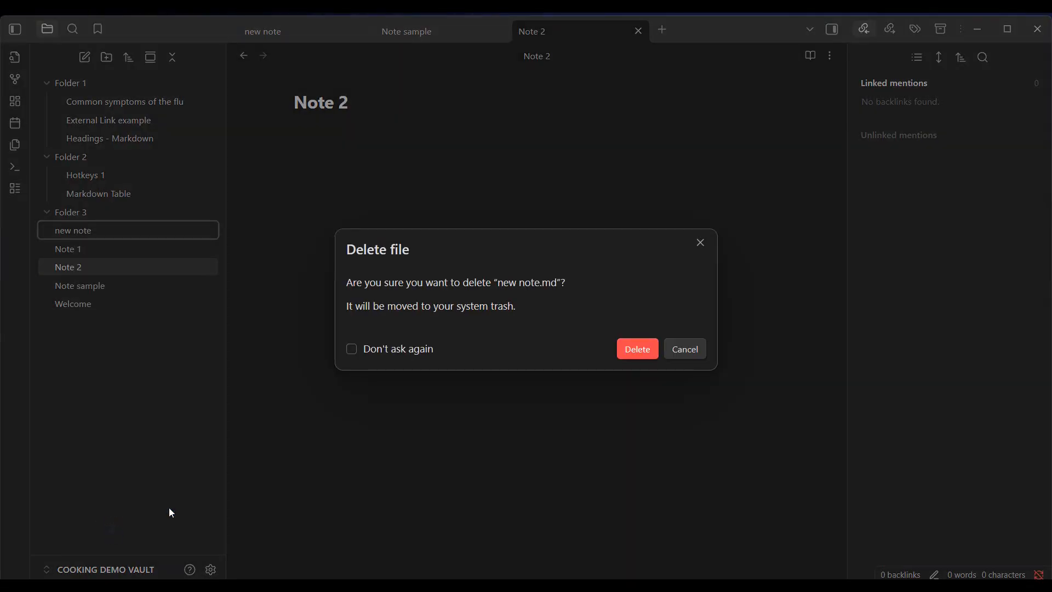
click(643, 355)
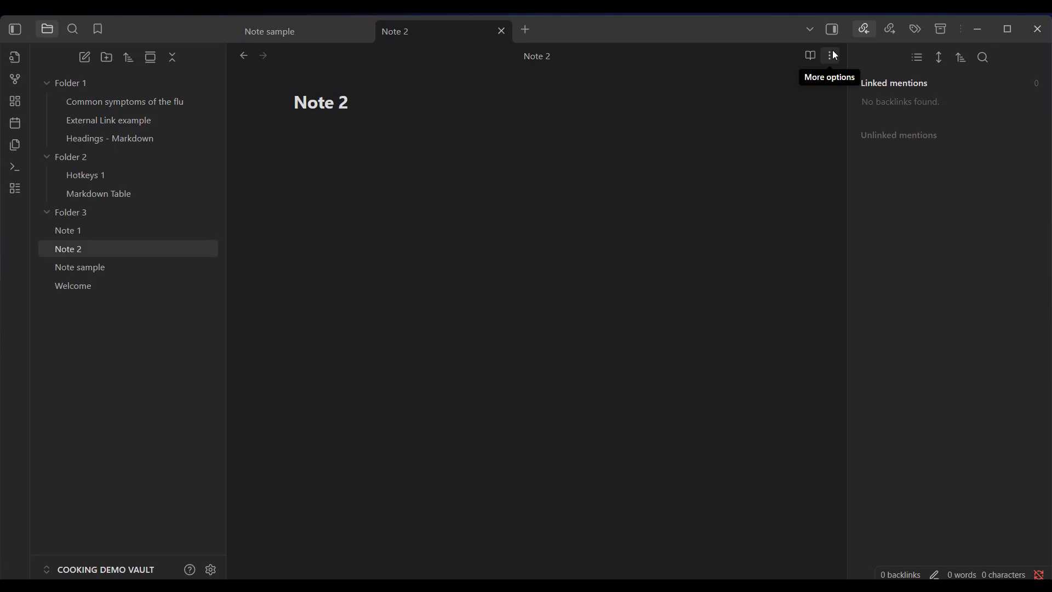
Step: View the additional options for Note 2, and hide and restore the sidebar with the linked mentions
click(833, 56)
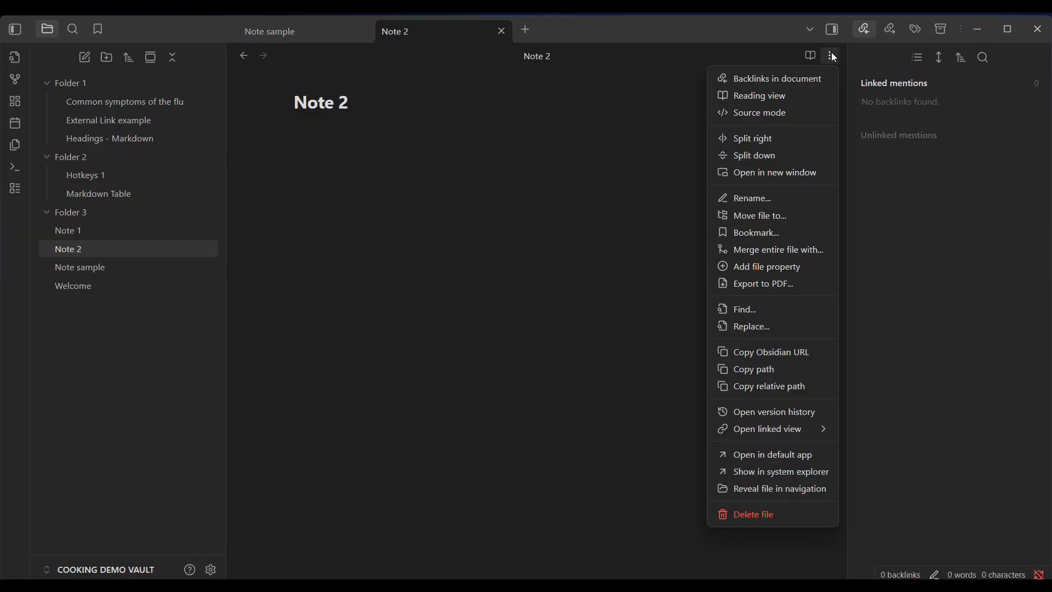
click(636, 107)
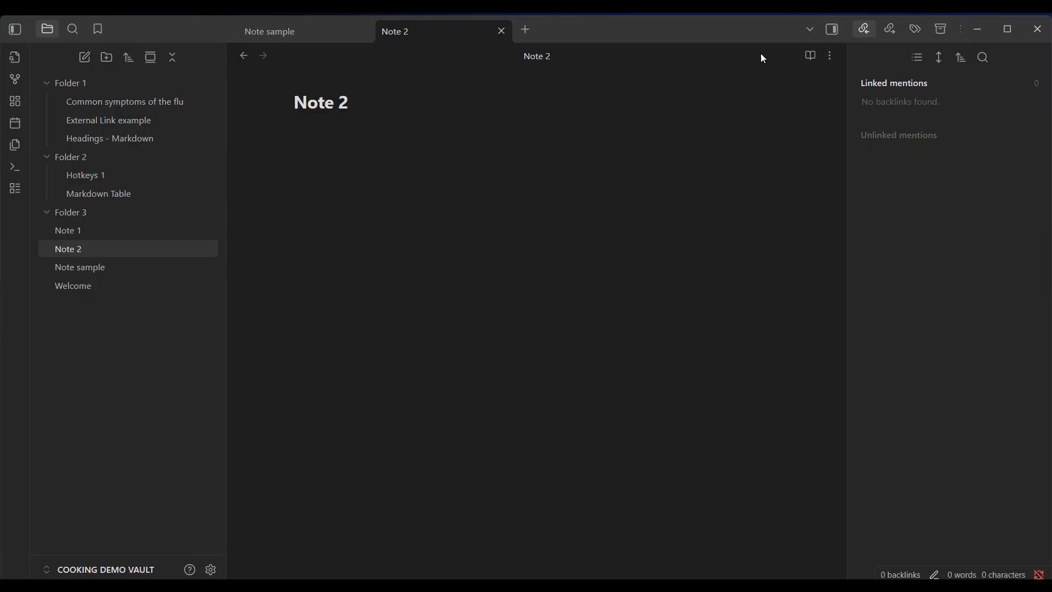
click(832, 30)
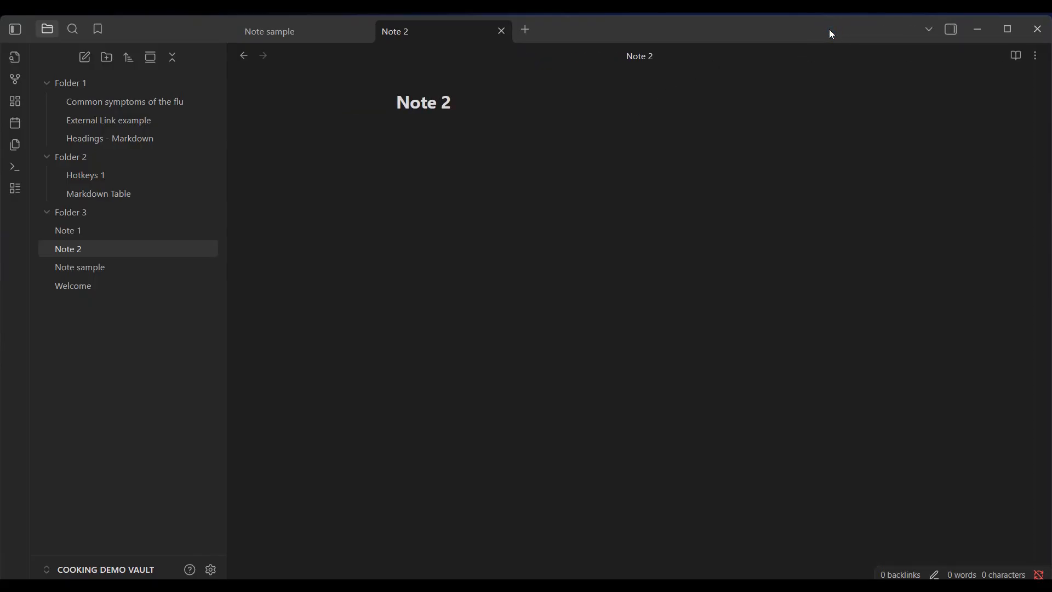
click(952, 28)
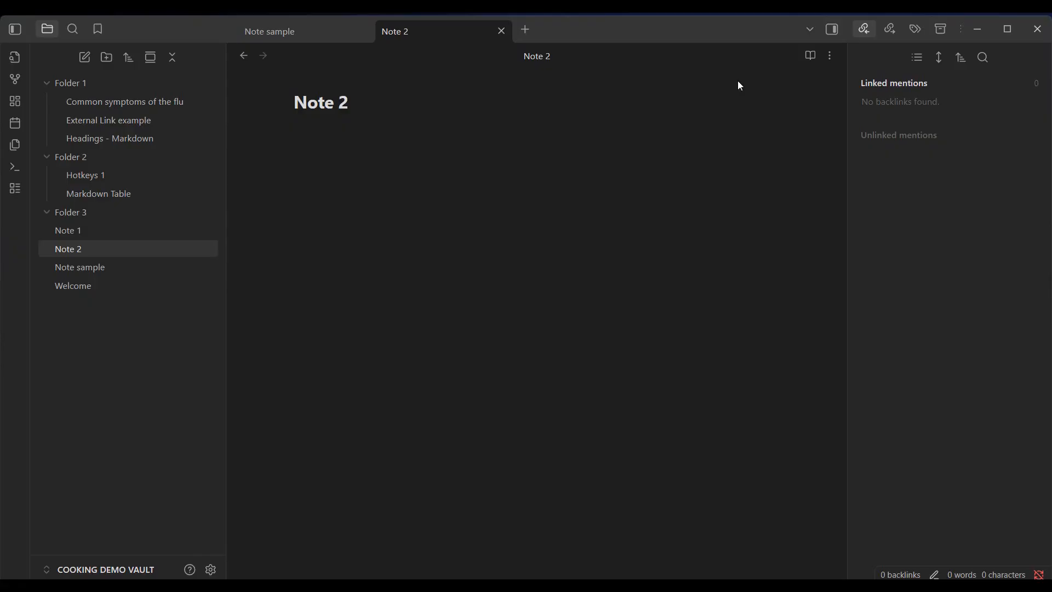